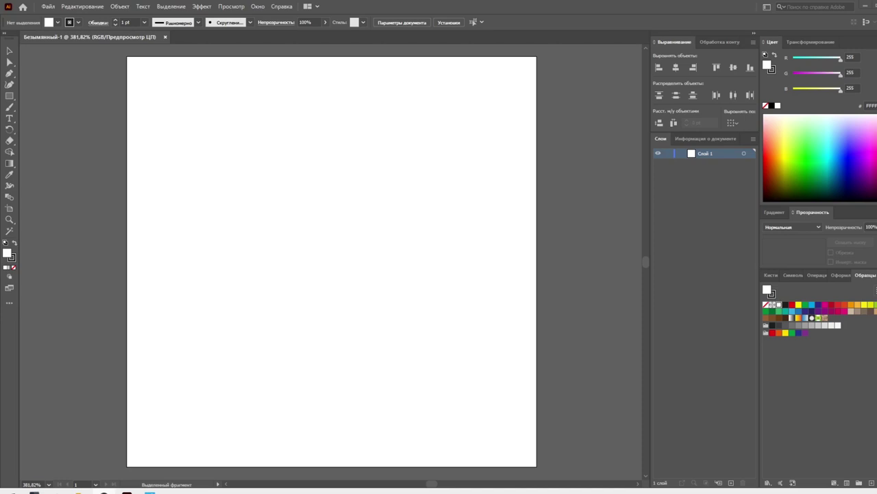
# Step: Draw a wide test rectangle along the artboard bottom with no stroke and a dark teal fill
pyautogui.moveTo(129, 336); pyautogui.dragTo(536, 466)
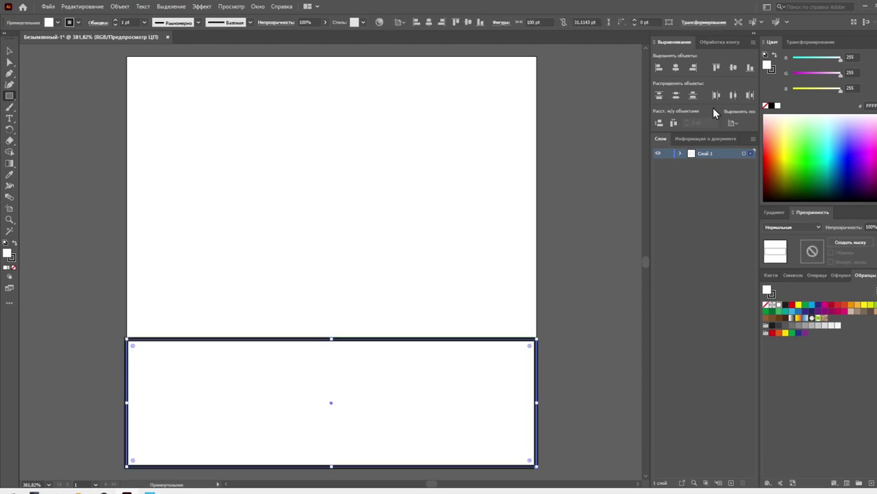
pyautogui.click(15, 242)
pyautogui.click(766, 105)
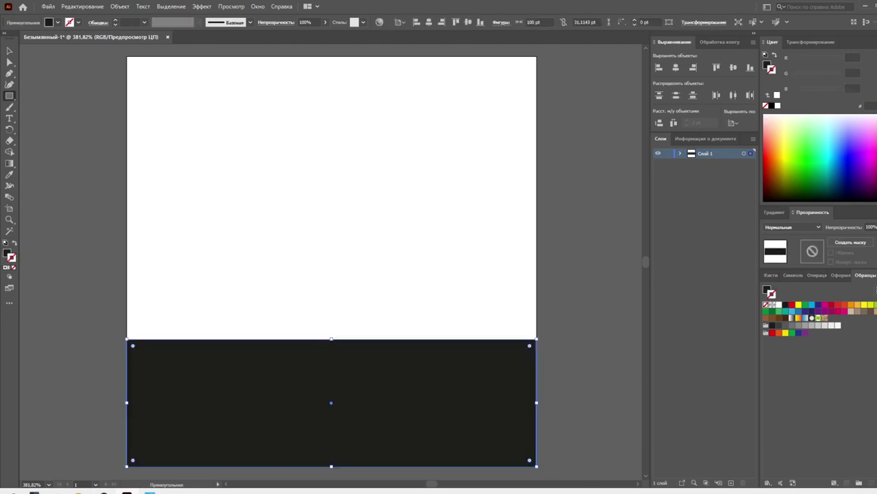
pyautogui.click(807, 75)
pyautogui.click(807, 58)
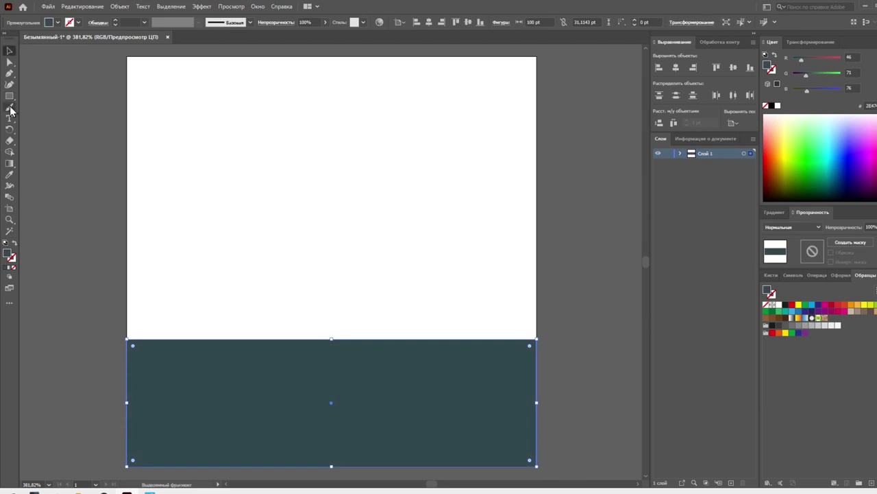
# Step: Create dark teal and light blue sample squares and move them off the artboard
pyautogui.moveTo(149, 97)
pyautogui.mouseDown()
pyautogui.moveTo(173, 120)
pyautogui.moveTo(160, 140)
pyautogui.moveTo(94, 137)
pyautogui.mouseUp()
pyautogui.click(835, 89)
pyautogui.click(801, 75)
pyautogui.click(190, 104)
# Step: Lighten the bottom test rectangle to light blue, then delete it
pyautogui.click(329, 405)
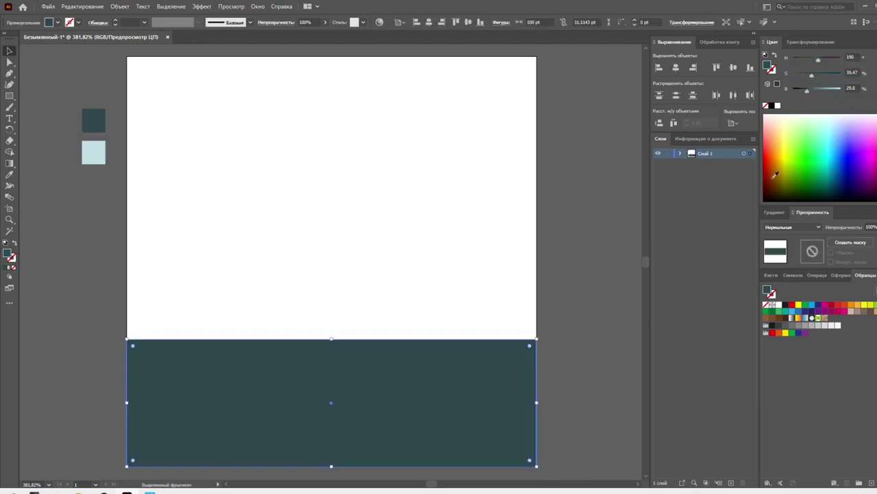
pyautogui.moveTo(826, 96); pyautogui.dragTo(837, 90)
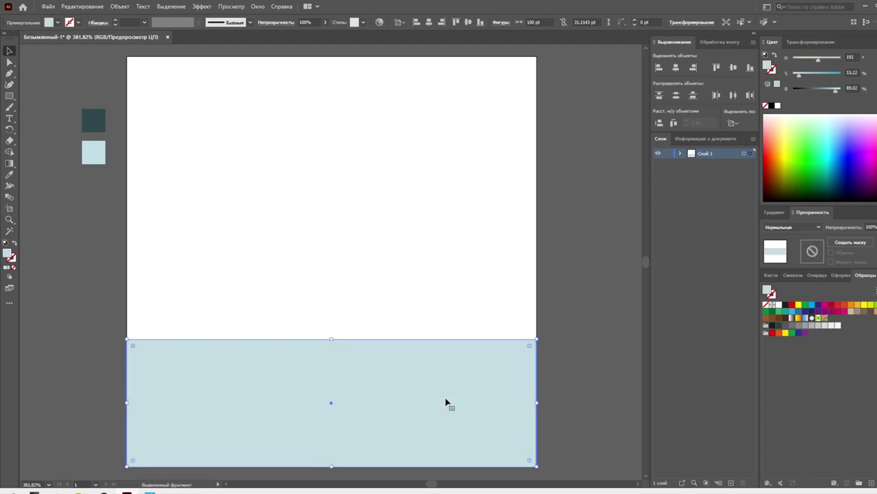
pyautogui.press('Delete')
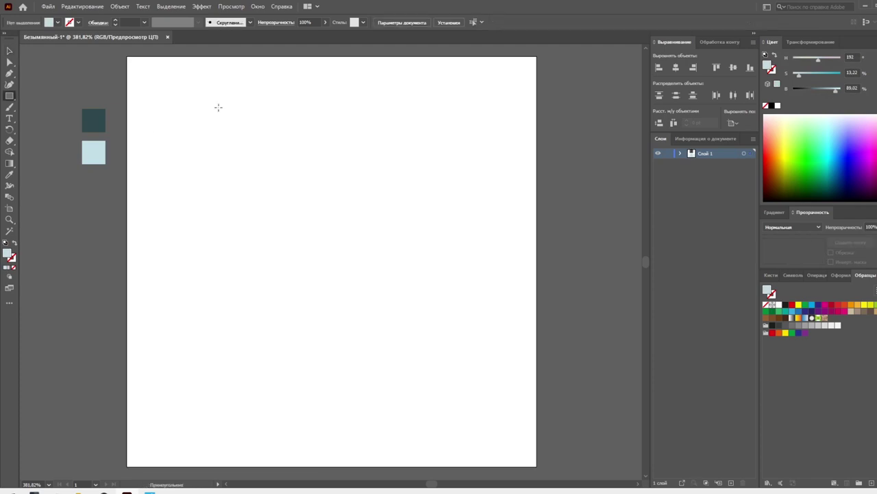
# Step: Draw a square near the artboard centre and turn it into a dark teal outline
pyautogui.moveTo(167, 116)
pyautogui.mouseDown()
pyautogui.moveTo(469, 416)
pyautogui.moveTo(503, 215)
pyautogui.moveTo(259, 208)
pyautogui.mouseUp()
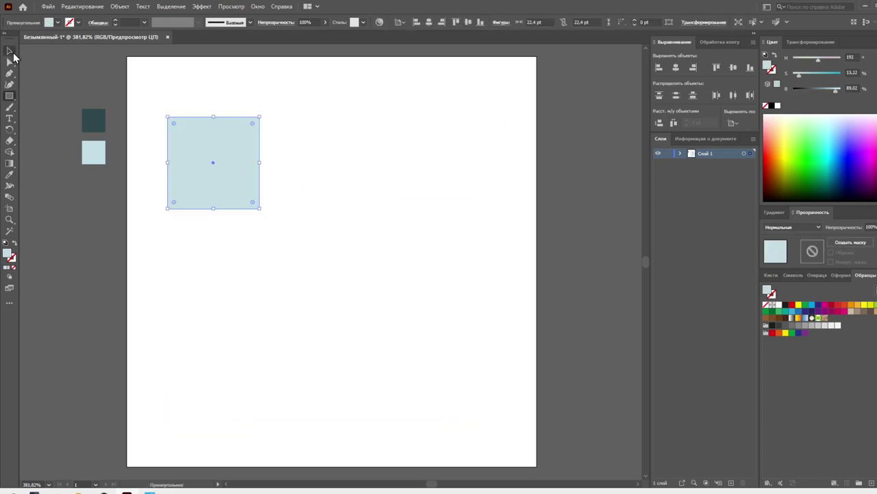
pyautogui.click(9, 51)
pyautogui.moveTo(213, 163); pyautogui.dragTo(305, 231)
pyautogui.click(15, 243)
pyautogui.press('i')
pyautogui.click(93, 120)
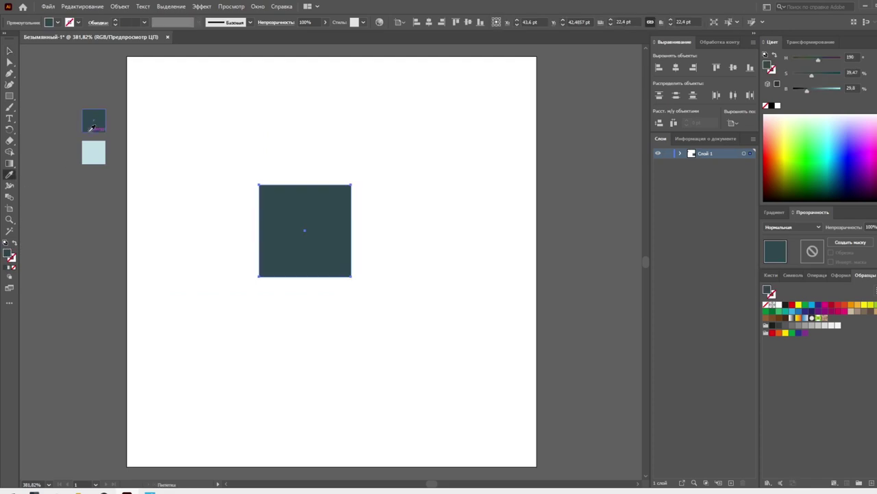
pyautogui.click(15, 243)
pyautogui.press('v')
pyautogui.click(155, 156)
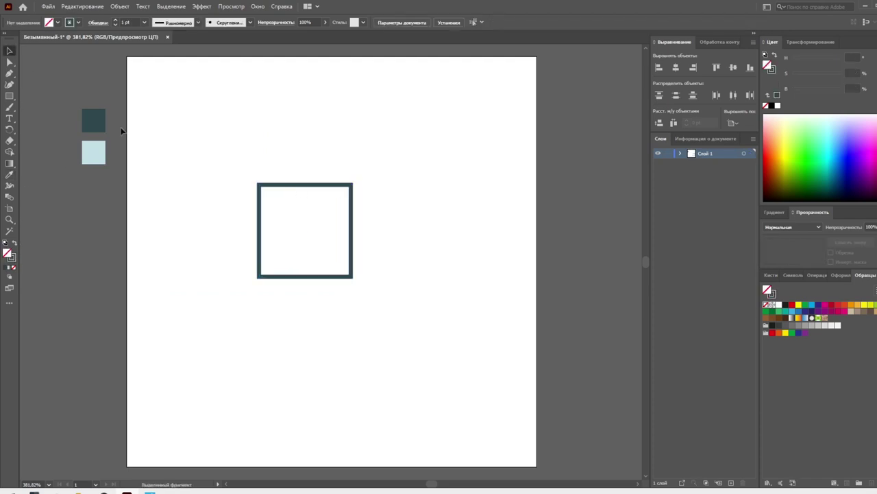
# Step: Rotate the square 45°, apply Pucker & Bloat at -28%, and expand it into a star
pyautogui.click(319, 189)
pyautogui.moveTo(356, 180); pyautogui.dragTo(357, 228)
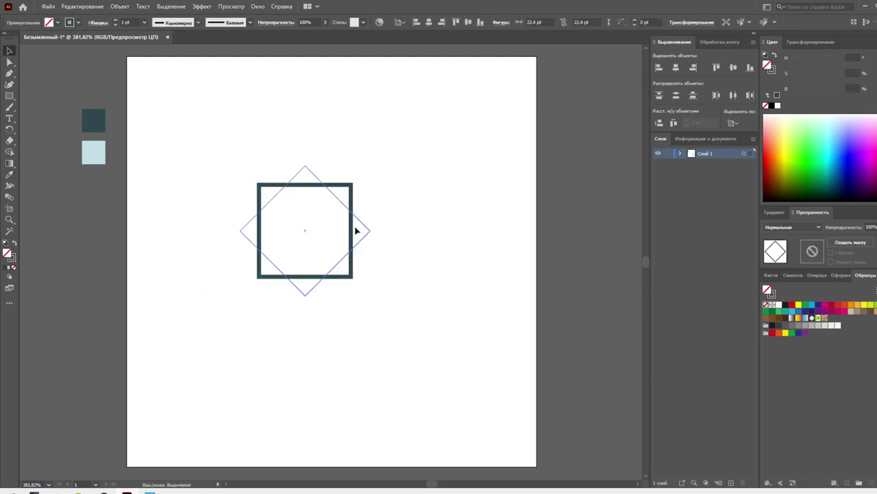
pyautogui.click(202, 7)
pyautogui.click(466, 96)
pyautogui.moveTo(439, 233); pyautogui.dragTo(428, 235)
pyautogui.click(456, 260)
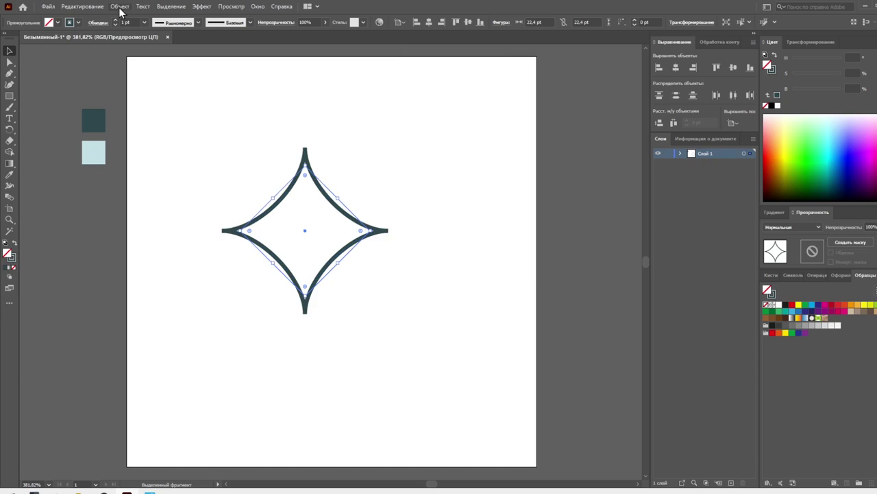
pyautogui.click(119, 7)
pyautogui.click(151, 117)
# Step: Draw a circle over the star and centre both horizontally and vertically
pyautogui.press('l')
pyautogui.moveTo(255, 230); pyautogui.dragTo(332, 258)
pyautogui.press('v')
pyautogui.hotkey('ctrl', 'a')
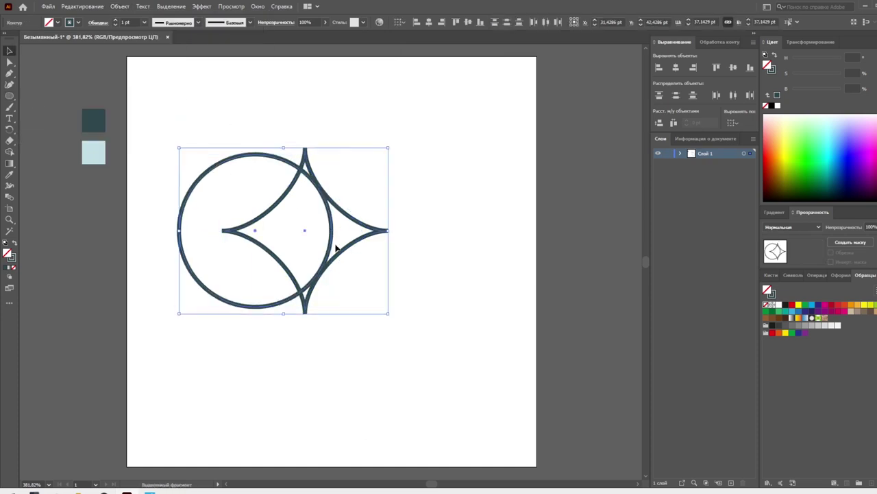
pyautogui.click(676, 67)
pyautogui.click(396, 196)
# Step: Shrink the circle-and-star motif and expand it
pyautogui.click(357, 232)
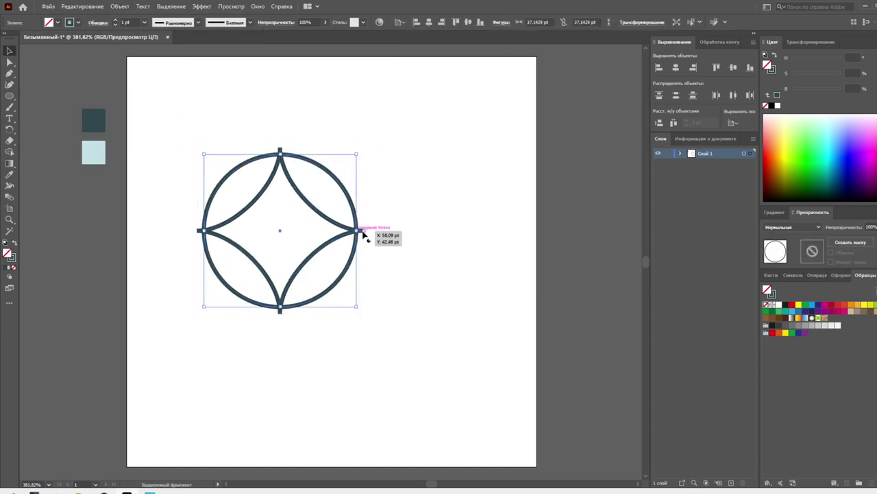
pyautogui.moveTo(358, 232); pyautogui.dragTo(219, 241)
pyautogui.click(296, 226)
pyautogui.click(144, 22)
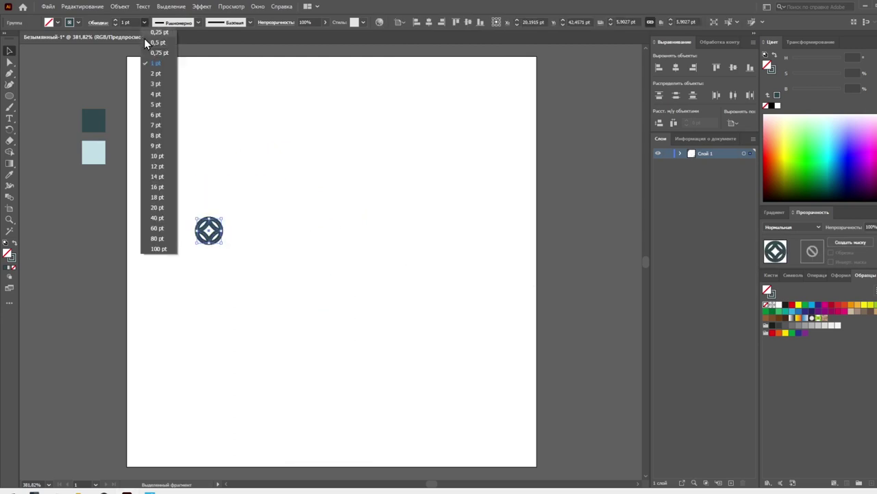
pyautogui.click(120, 6)
pyautogui.click(138, 117)
pyautogui.click(421, 368)
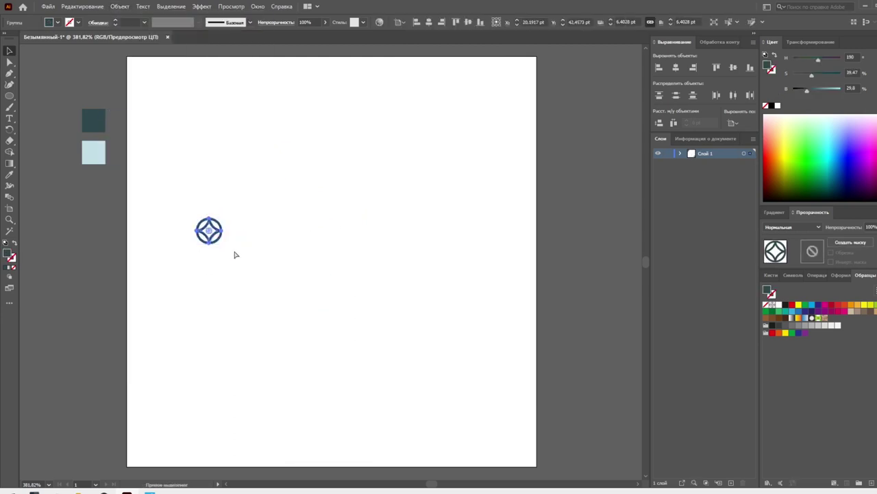
# Step: Thin the icon's stroke to 0.25 pt and expand the strokes into shapes
pyautogui.click(232, 251)
pyautogui.click(144, 22)
pyautogui.click(154, 41)
pyautogui.click(216, 221)
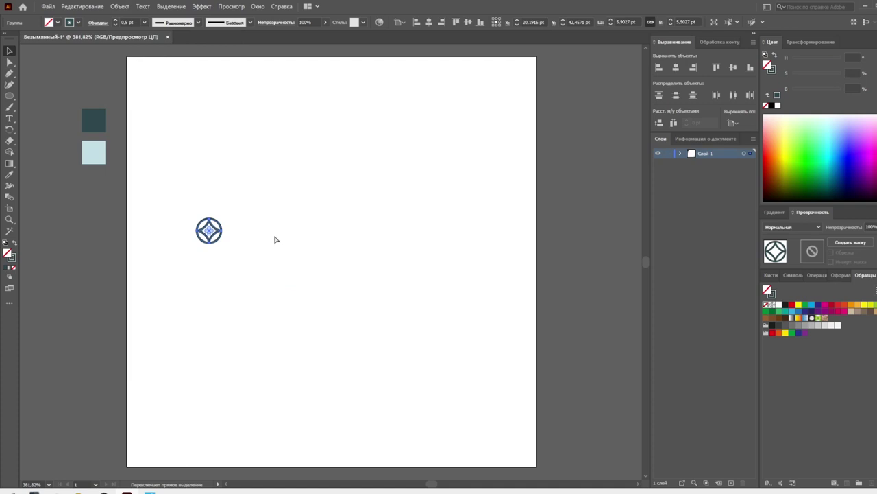
pyautogui.click(144, 22)
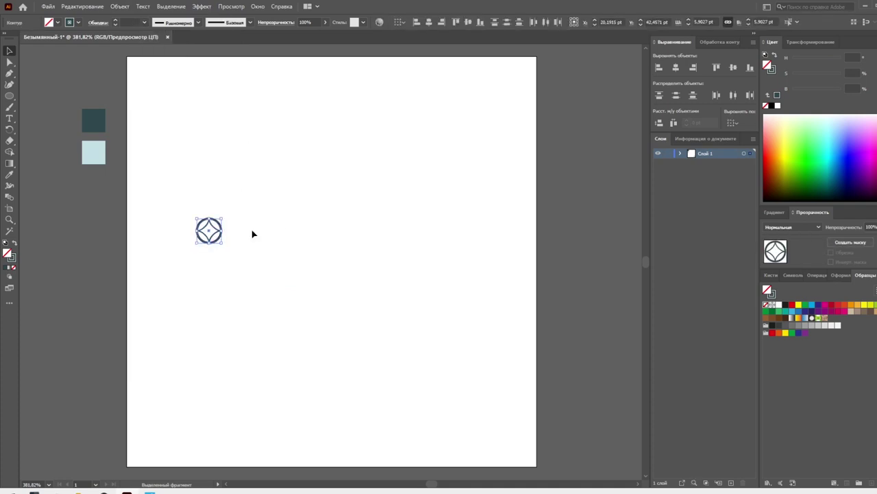
pyautogui.click(120, 6)
pyautogui.click(141, 117)
pyautogui.click(429, 369)
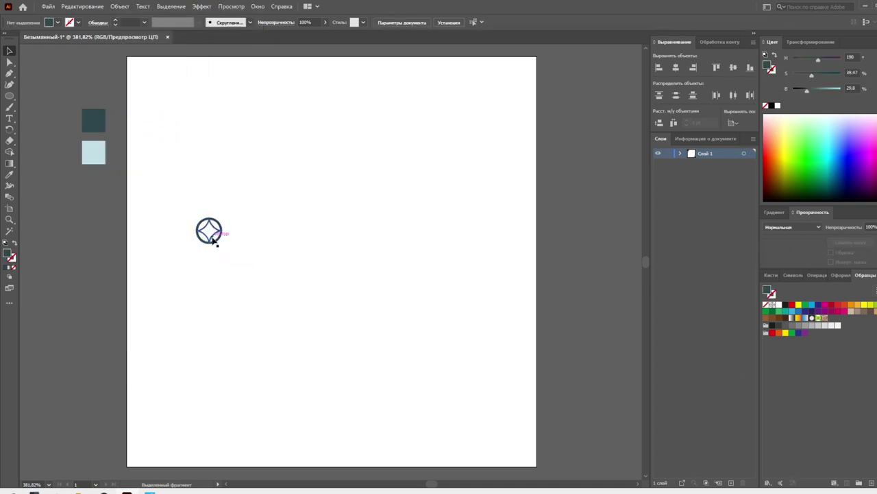
# Step: Move the icon below the samples and fill a wide top rectangle with the circle-motif pattern
pyautogui.moveTo(210, 230); pyautogui.dragTo(101, 199)
pyautogui.click(31, 137)
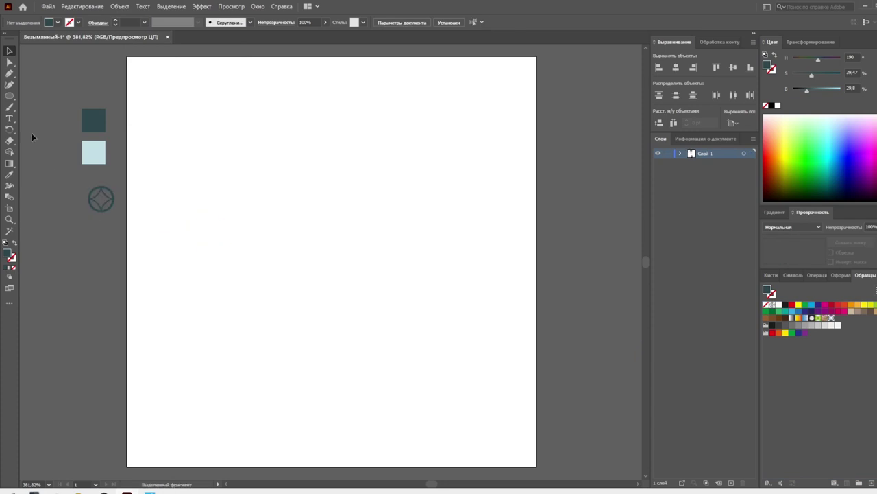
pyautogui.moveTo(164, 104)
pyautogui.mouseDown()
pyautogui.moveTo(499, 205)
pyautogui.moveTo(504, 227)
pyautogui.mouseUp()
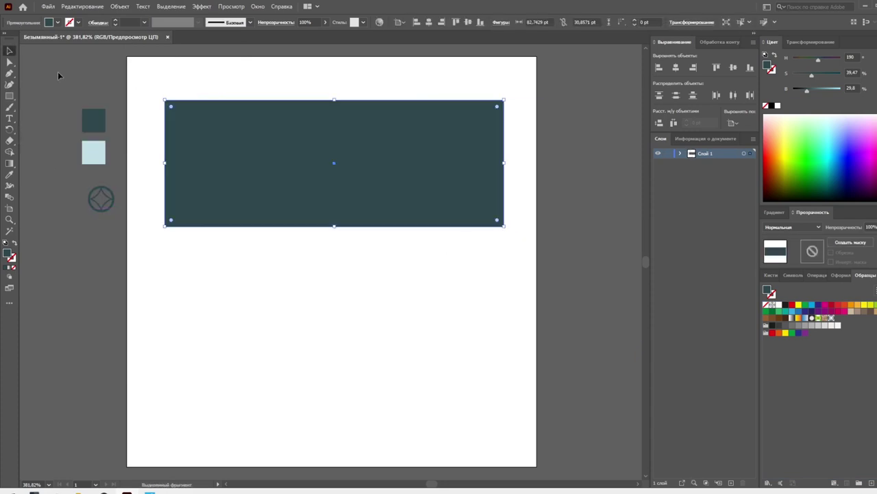
pyautogui.click(833, 320)
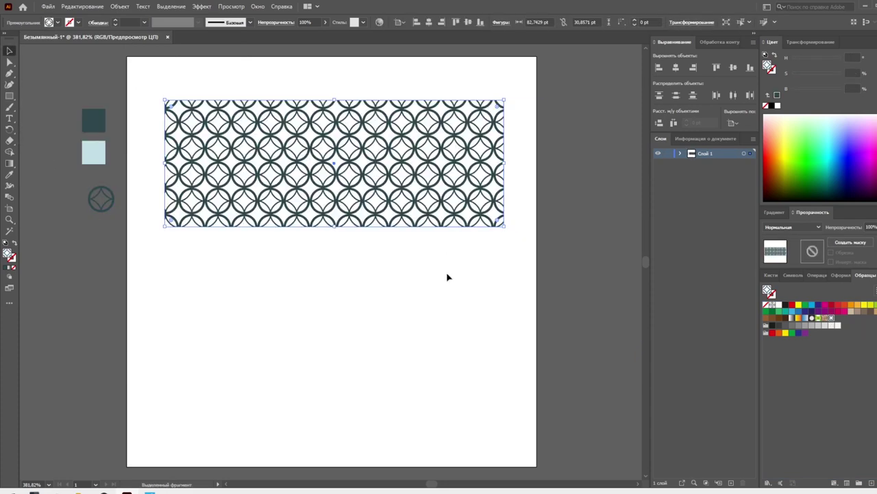
# Step: Apply the light blue sample behind the pattern and lower its saturation
pyautogui.press('i')
pyautogui.click(96, 149)
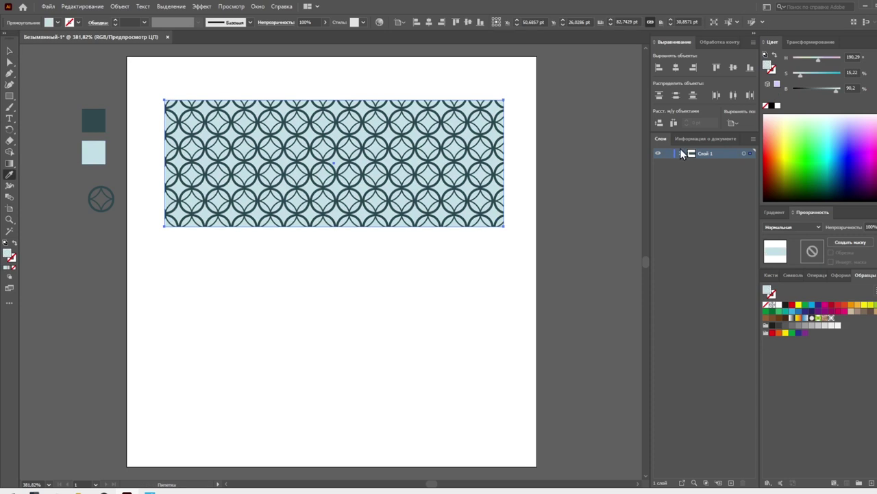
pyautogui.press('y')
pyautogui.click(99, 154)
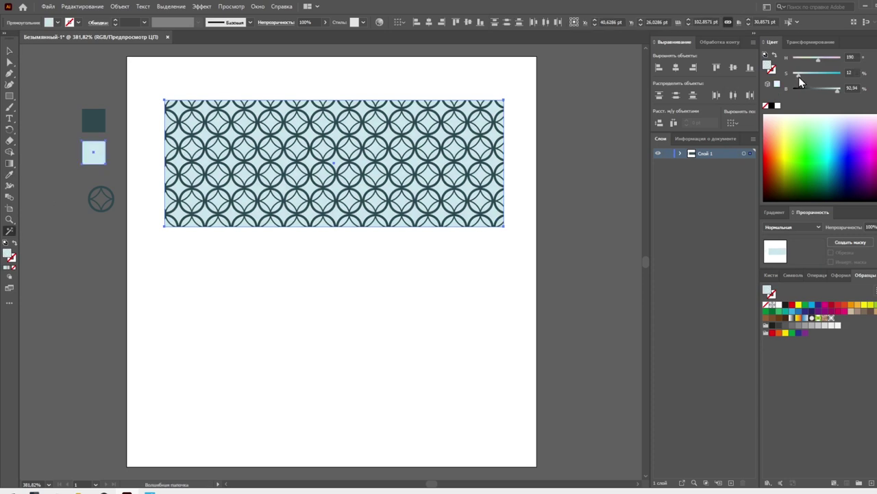
pyautogui.moveTo(800, 77); pyautogui.dragTo(795, 76)
pyautogui.press('v')
pyautogui.click(219, 156)
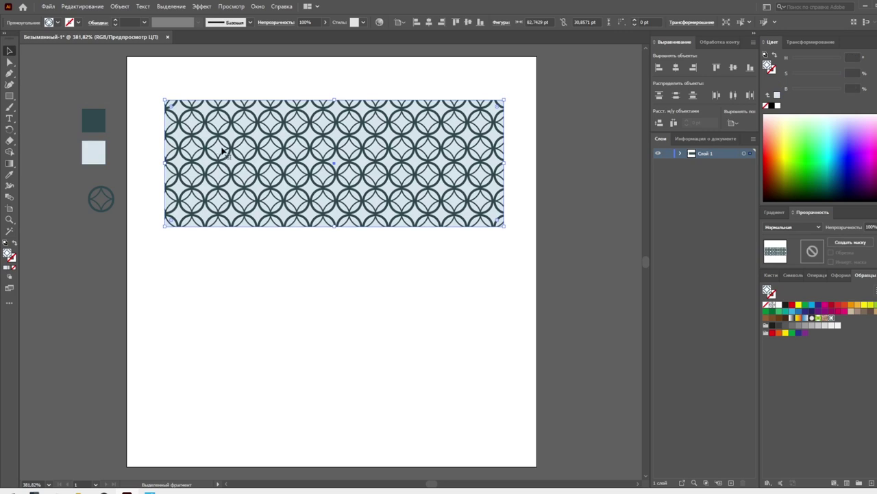
# Step: Expand the pattern fill into shapes and turn all its circles white
pyautogui.doubleClick(223, 151)
pyautogui.rightClick(209, 140)
pyautogui.click(201, 193)
pyautogui.click(120, 7)
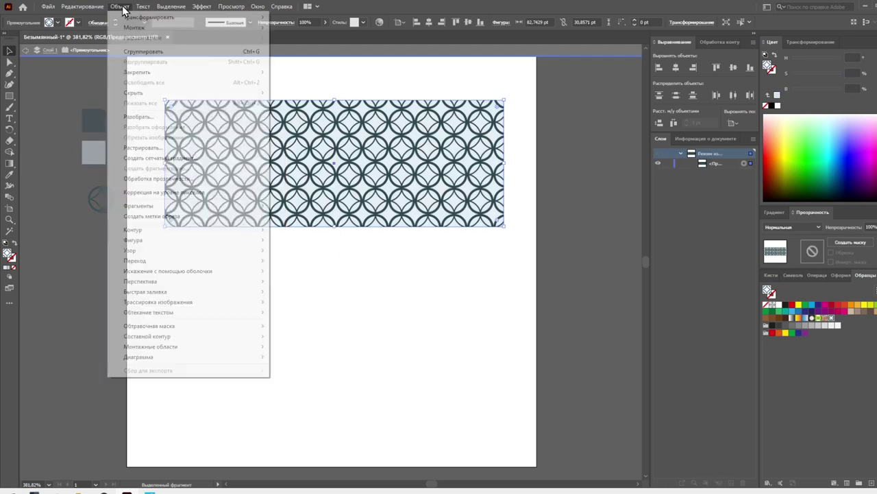
pyautogui.click(137, 116)
pyautogui.click(423, 366)
pyautogui.click(274, 146)
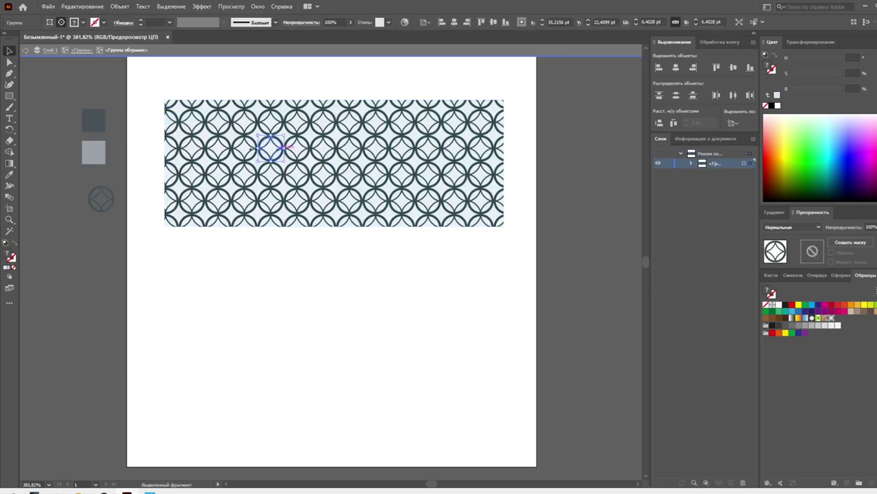
pyautogui.click(190, 160)
pyautogui.press('v')
pyautogui.doubleClick(57, 102)
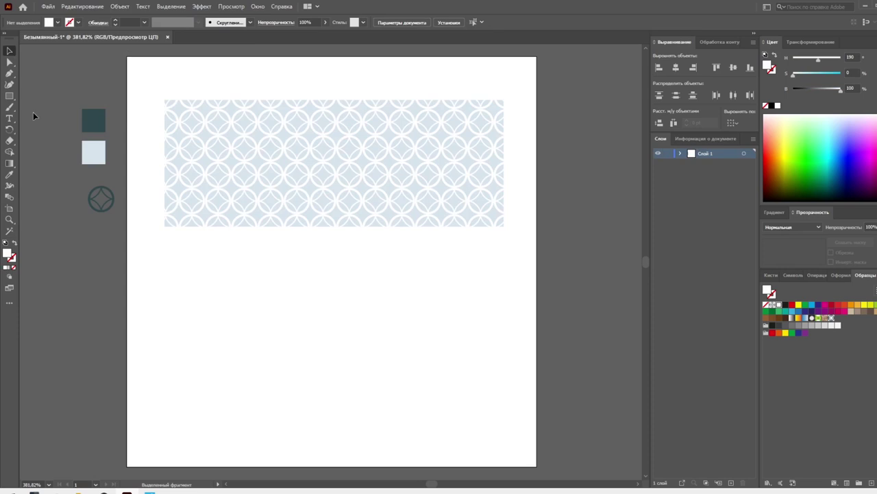
# Step: Cap both ends of the pattern banner with grouped thin dark teal bars
pyautogui.moveTo(166, 138); pyautogui.dragTo(170, 196)
pyautogui.click(9, 51)
pyautogui.moveTo(150, 106)
pyautogui.mouseDown()
pyautogui.moveTo(192, 192)
pyautogui.moveTo(503, 172)
pyautogui.mouseUp()
pyautogui.click(168, 172)
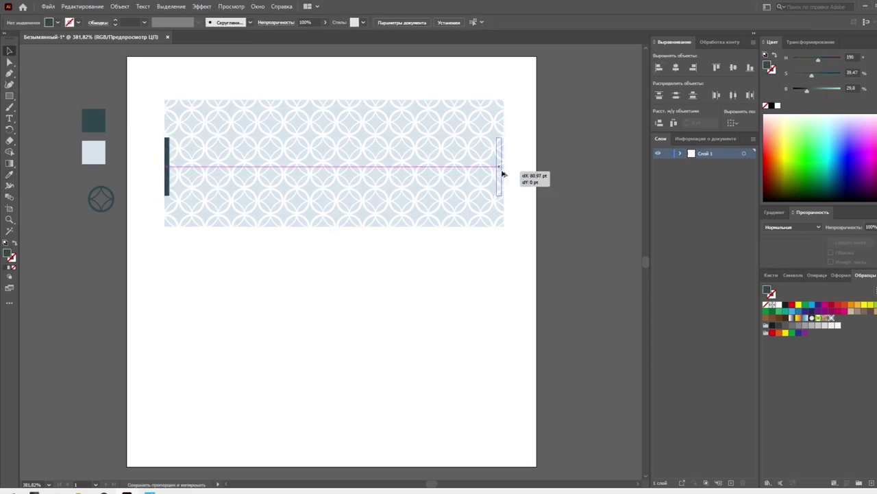
pyautogui.keyDown('shift'); pyautogui.click(167, 168); pyautogui.keyUp('shift')
pyautogui.hotkey('ctrl', 'g')
pyautogui.click(553, 205)
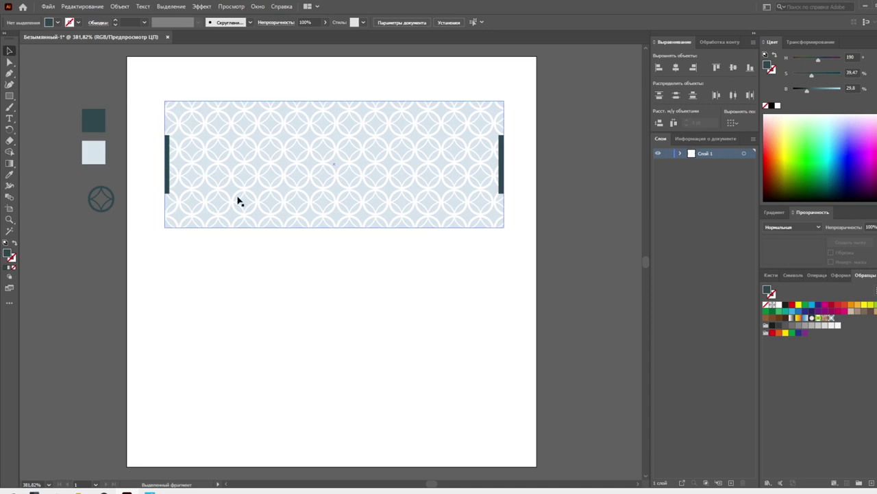
# Step: Cut left and right circle copies out of a dark circle with Minus Front
pyautogui.moveTo(274, 274); pyautogui.dragTo(350, 348)
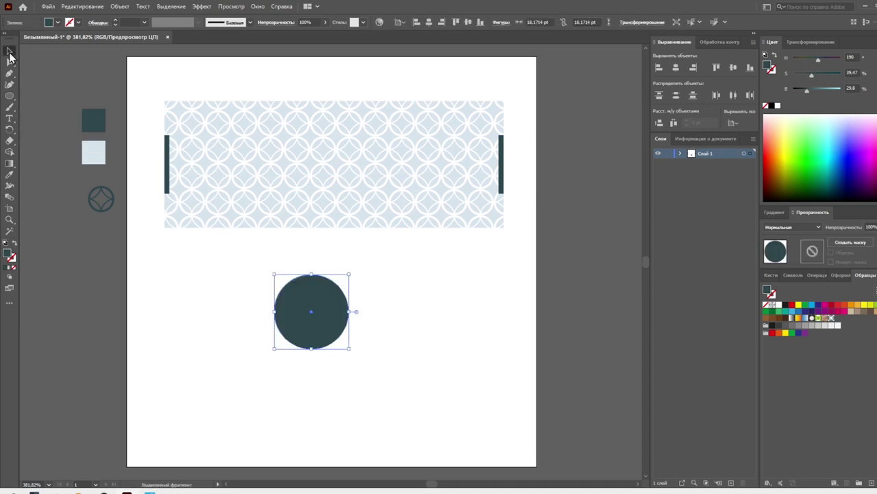
pyautogui.moveTo(313, 311); pyautogui.dragTo(372, 311)
pyautogui.moveTo(312, 314); pyautogui.dragTo(253, 313)
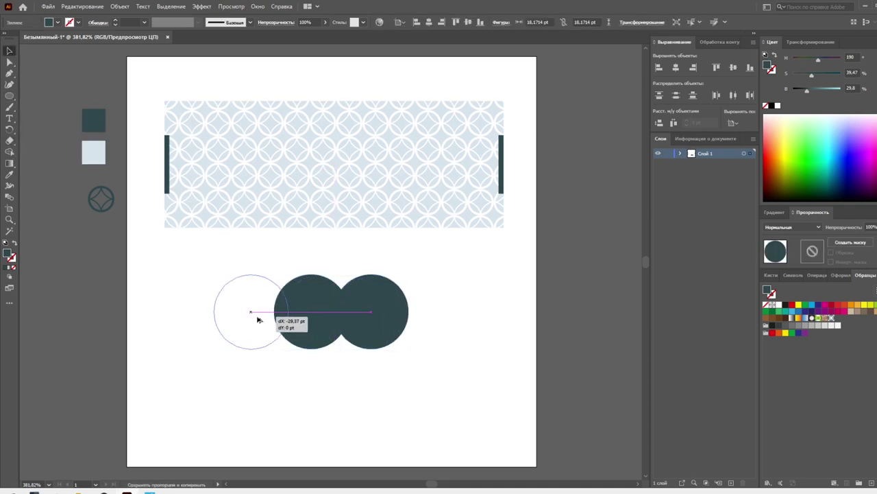
pyautogui.click(718, 42)
pyautogui.click(676, 68)
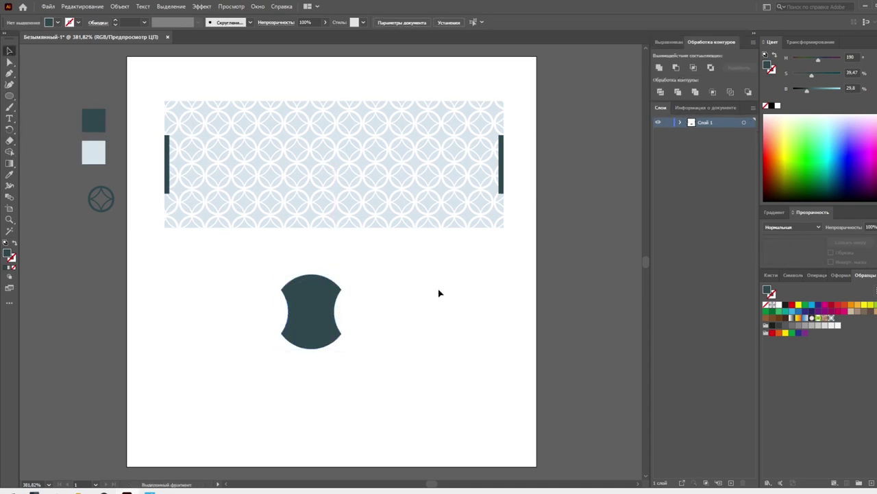
# Step: Add a small dot above the concave shape and move both together
pyautogui.moveTo(306, 257); pyautogui.dragTo(316, 266)
pyautogui.press('v')
pyautogui.moveTo(254, 239); pyautogui.dragTo(336, 309)
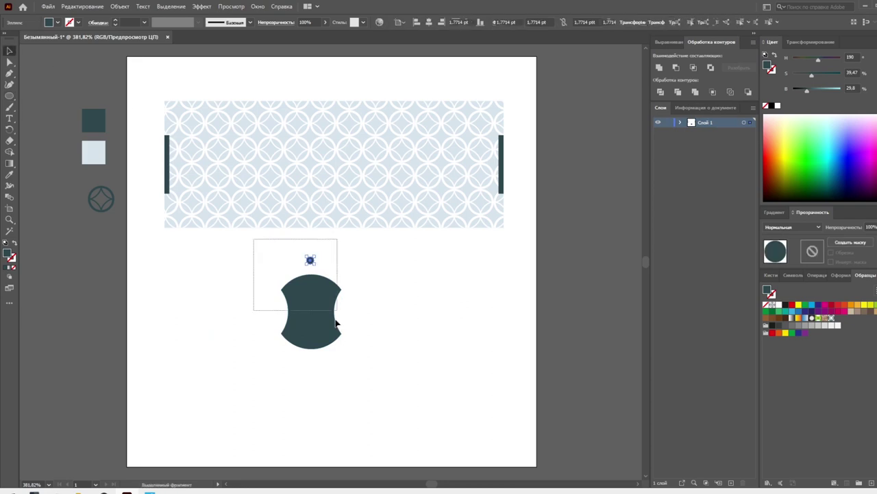
pyautogui.moveTo(311, 261); pyautogui.dragTo(312, 269)
pyautogui.click(260, 278)
# Step: Type the JR text and give it a light blue-grey fill
pyautogui.press('t')
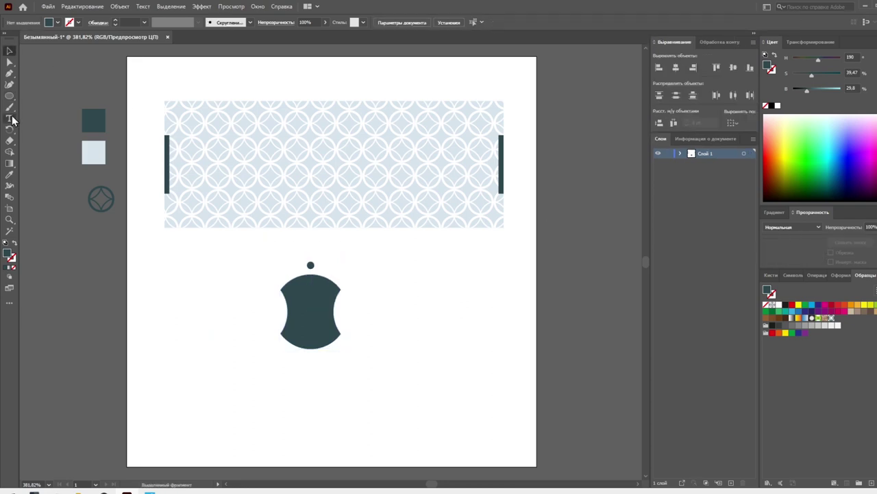
pyautogui.click(216, 292)
pyautogui.write('О')
pyautogui.press('BackSpace')
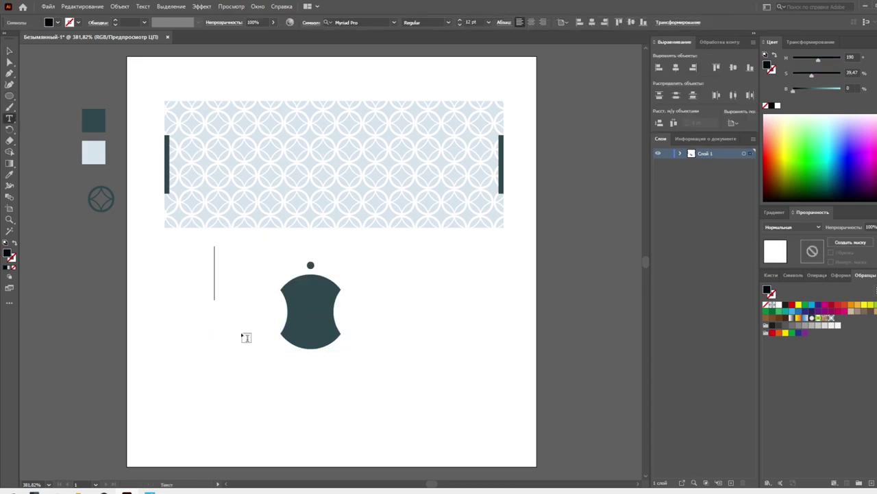
pyautogui.press('Escape')
pyautogui.press('i')
pyautogui.click(94, 153)
# Step: Place the JR text on the dark shape and nudge the shape down slightly
pyautogui.press('v')
pyautogui.moveTo(234, 261); pyautogui.dragTo(309, 308)
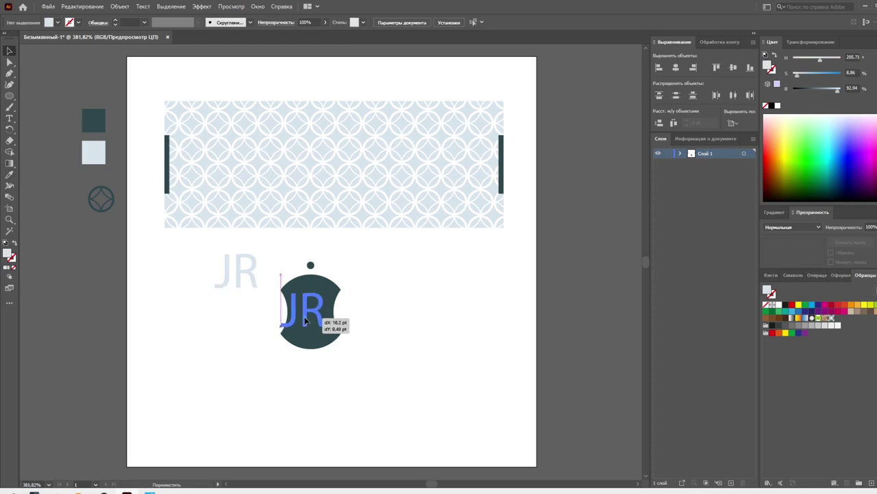
pyautogui.click(310, 322)
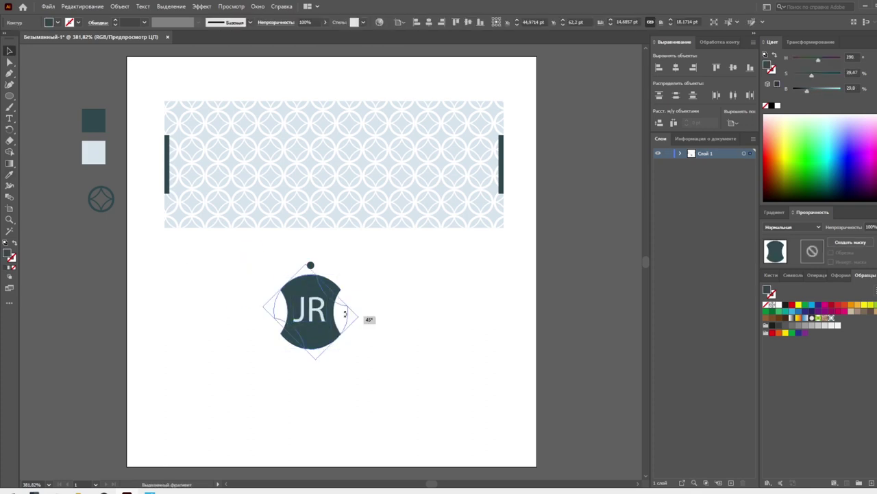
pyautogui.moveTo(311, 276); pyautogui.dragTo(313, 278)
pyautogui.click(310, 328)
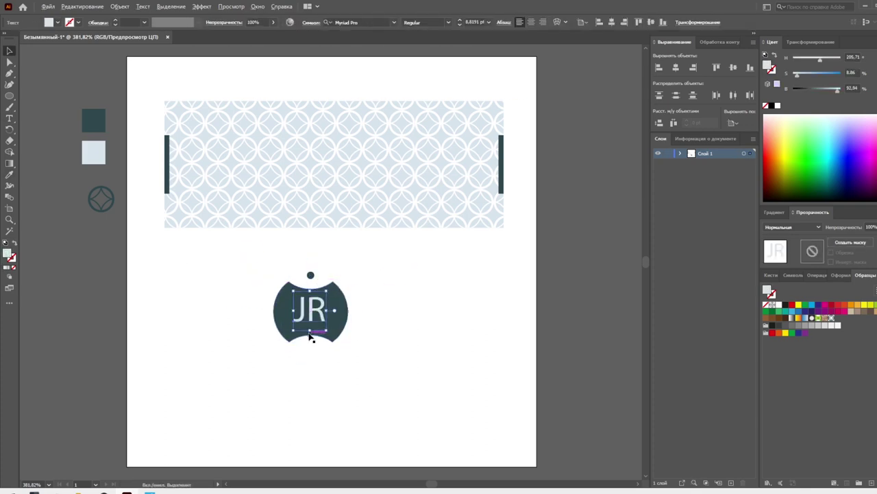
# Step: Set the JR text's font to Broadway
pyautogui.hotkey('ctrl', 'alt', 'shift', 'm')
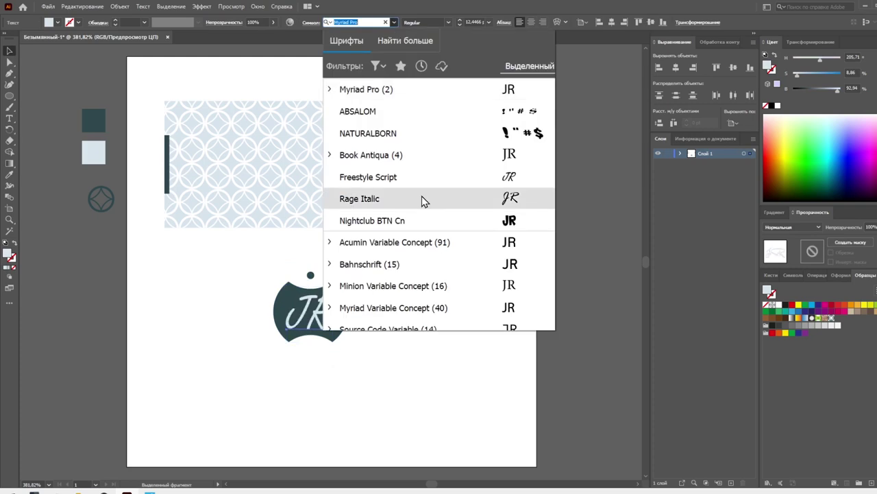
pyautogui.scroll(-3, 438, 240)
pyautogui.scroll(-3, 442, 263)
pyautogui.scroll(-5, 358, 251)
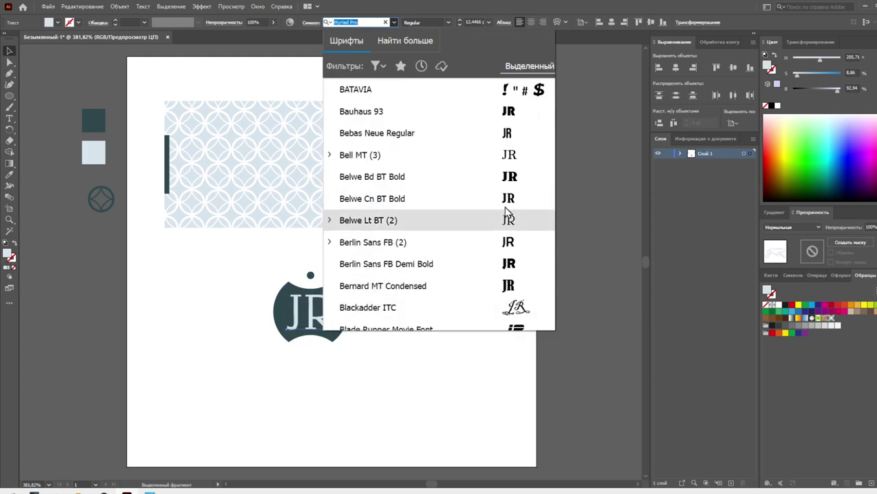
pyautogui.scroll(-3, 511, 274)
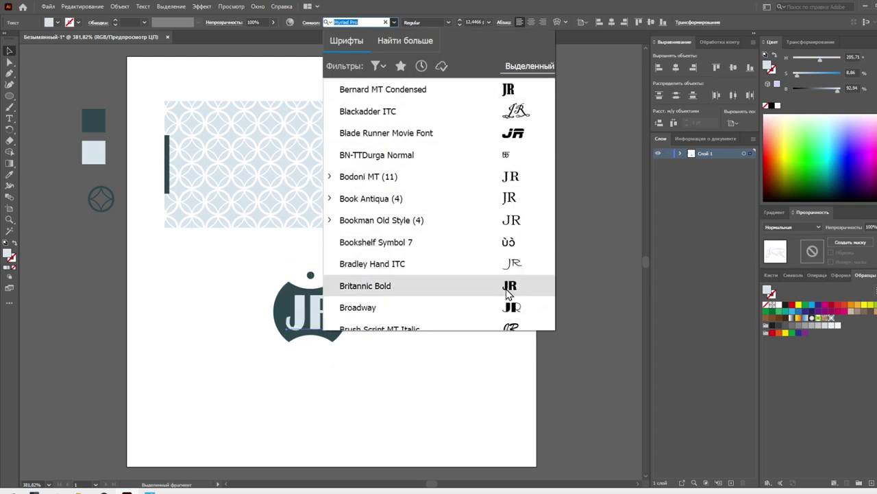
pyautogui.scroll(-3, 507, 309)
pyautogui.click(384, 116)
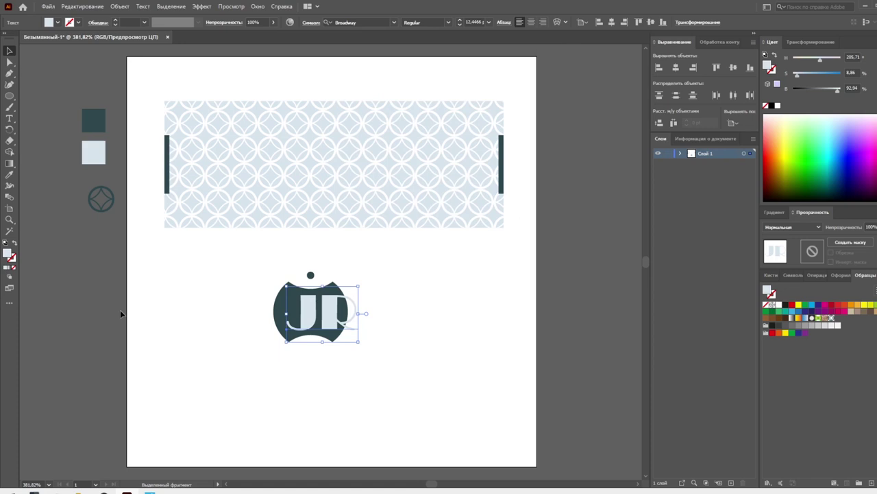
# Step: Separate J and R, set the R against the J, and reposition the dot above
pyautogui.click(309, 275)
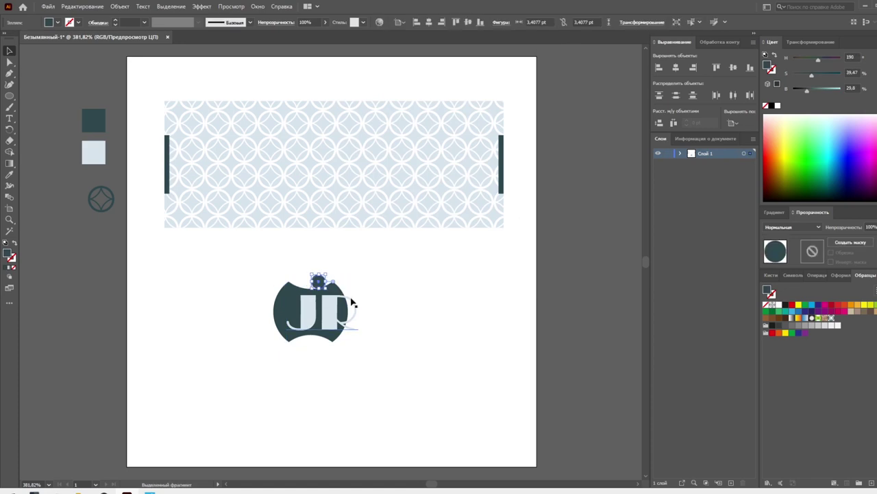
pyautogui.moveTo(315, 283); pyautogui.dragTo(311, 280)
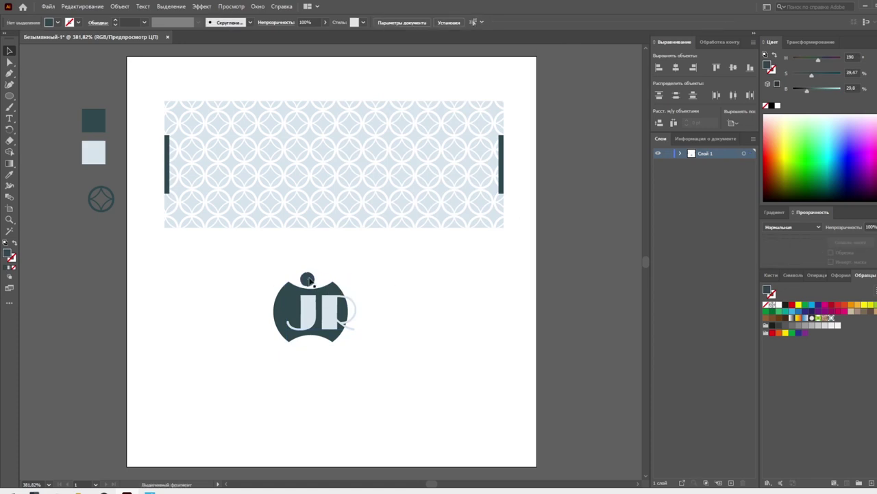
pyautogui.moveTo(310, 281); pyautogui.dragTo(309, 280)
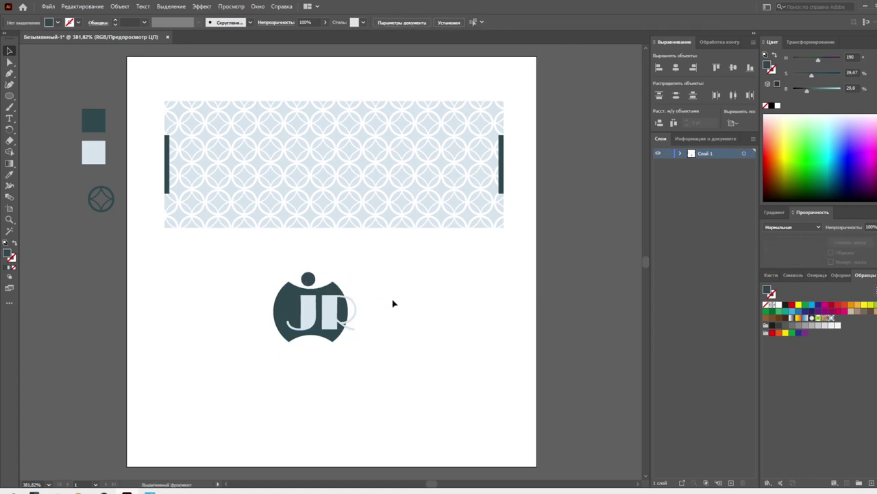
pyautogui.doubleClick(329, 316)
pyautogui.write('J')
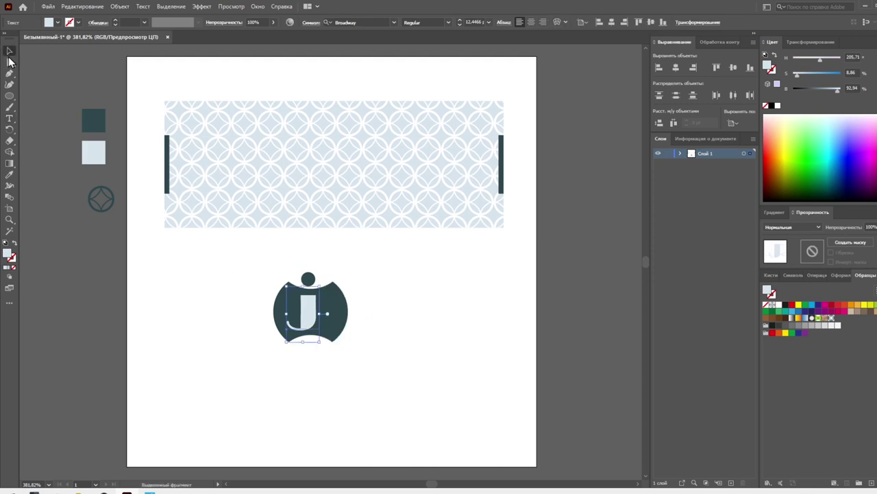
pyautogui.hotkey('ctrl', 'z')
pyautogui.hotkey('ctrl', 'z')
pyautogui.hotkey('ctrl', 'z')
pyautogui.hotkey('ctrl', 'z')
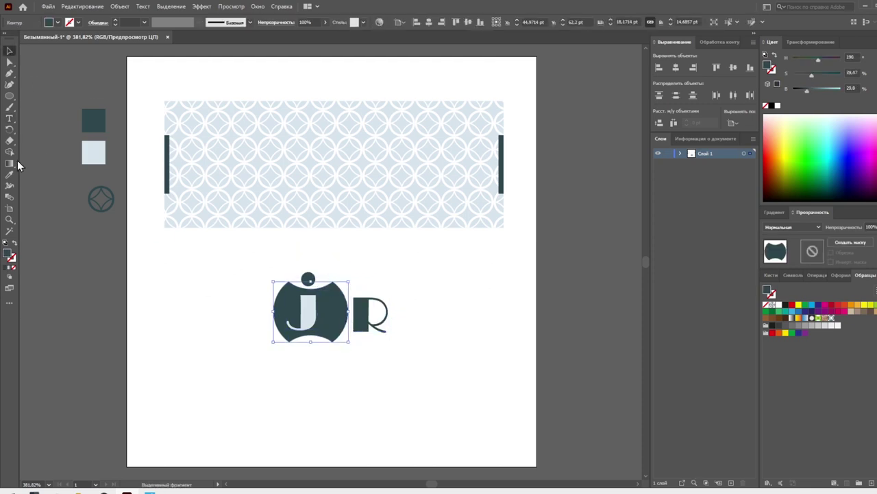
pyautogui.hotkey('ctrl', 'z')
pyautogui.hotkey('ctrl', 'z')
pyautogui.press('v')
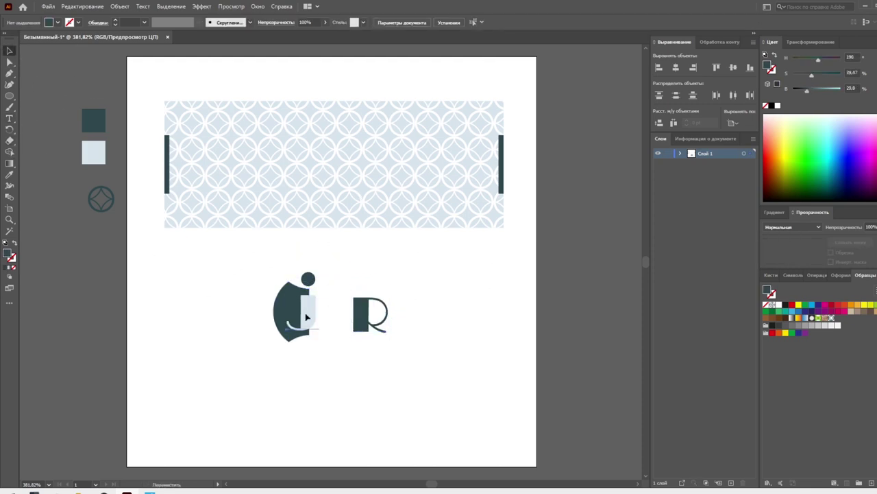
pyautogui.moveTo(370, 315); pyautogui.dragTo(330, 315)
pyautogui.moveTo(310, 279)
pyautogui.mouseDown()
pyautogui.moveTo(270, 313)
pyautogui.moveTo(216, 284)
pyautogui.moveTo(312, 271)
pyautogui.moveTo(308, 259)
pyautogui.mouseUp()
pyautogui.hotkey('ctrl', 'z')
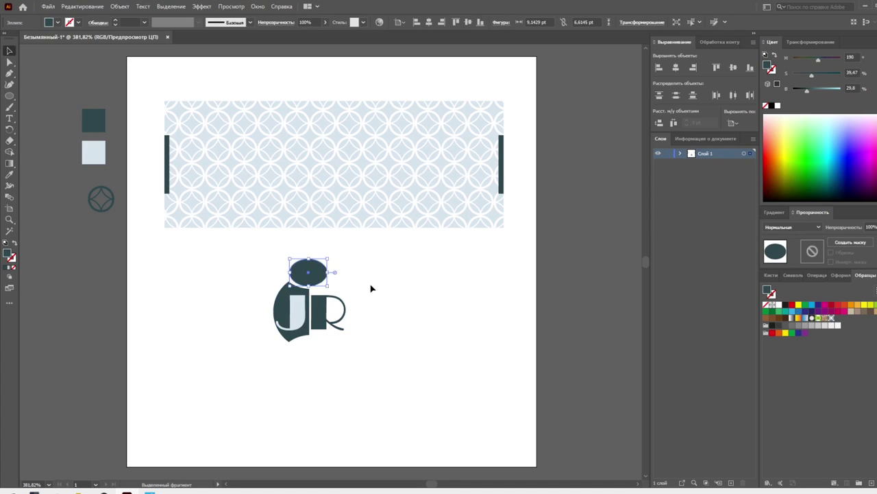
# Step: Erase part of the ellipse above the J and mirror the remaining arc pieces
pyautogui.hotkey('shift', 'e')
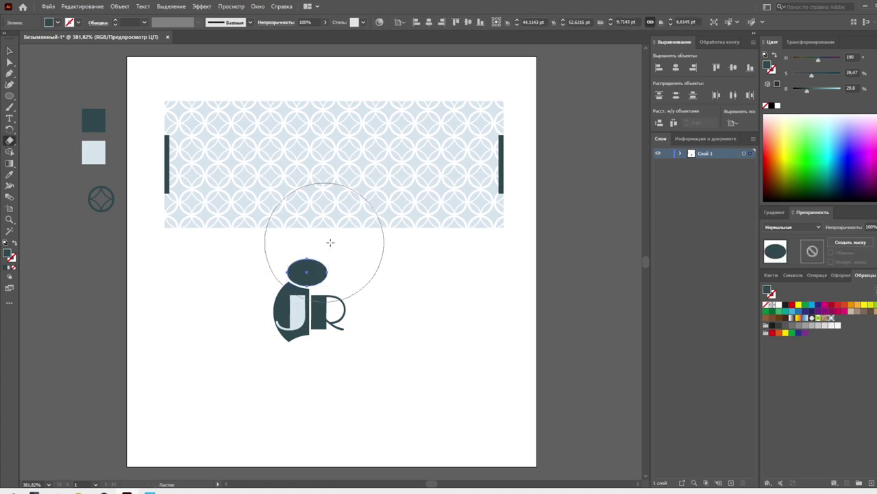
pyautogui.moveTo(323, 244); pyautogui.dragTo(322, 313)
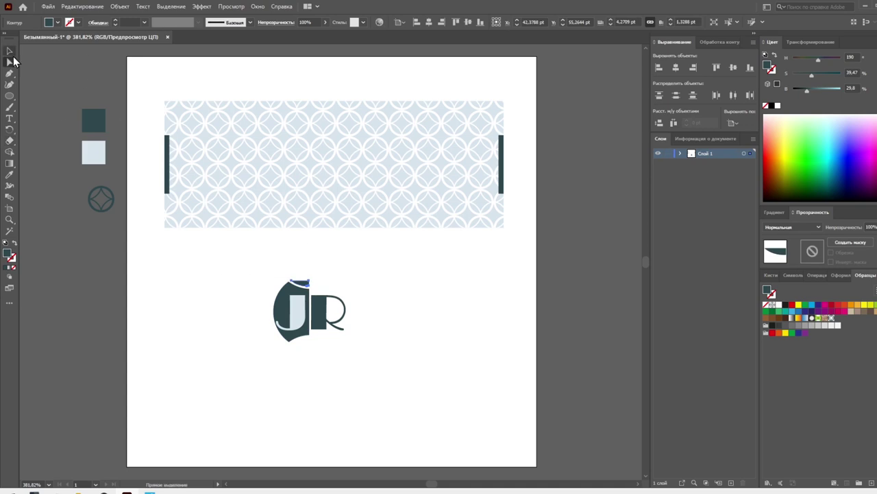
pyautogui.moveTo(247, 261); pyautogui.dragTo(312, 314)
pyautogui.moveTo(9, 129); pyautogui.dragTo(61, 145)
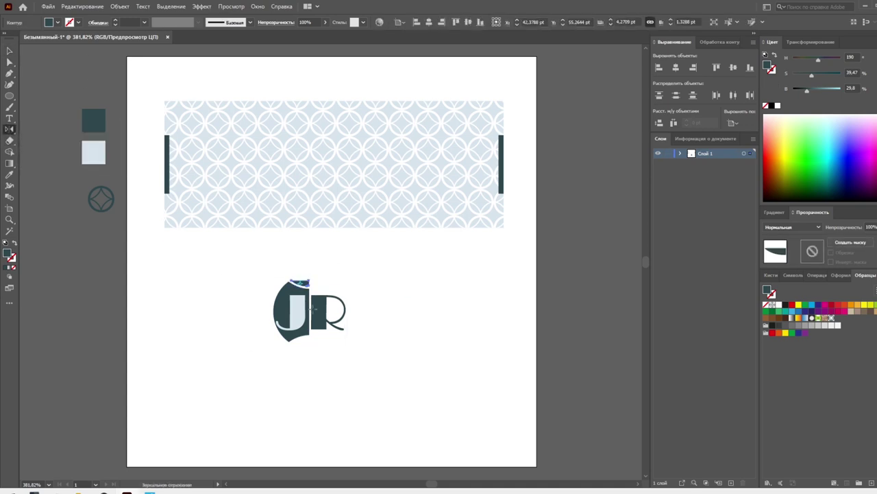
# Step: Adjust the top arc while zoomed in, then centre the whole JR logo in the banner
pyautogui.press('z')
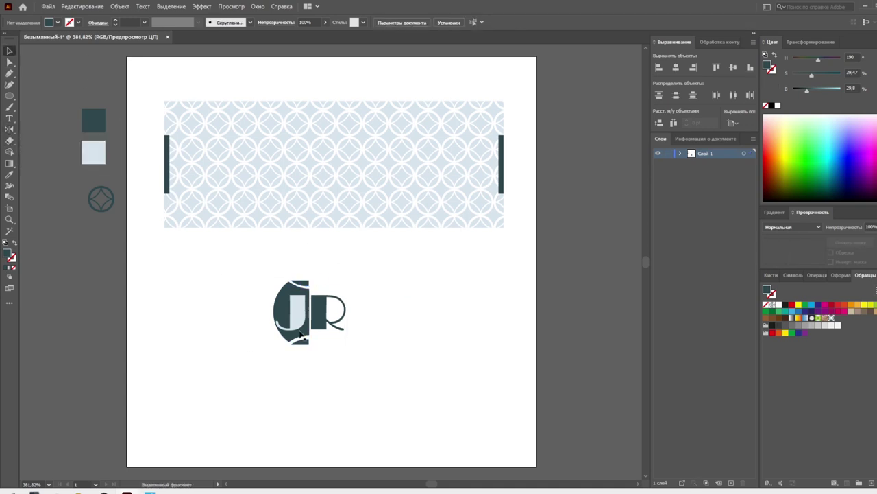
pyautogui.moveTo(261, 352); pyautogui.dragTo(354, 281)
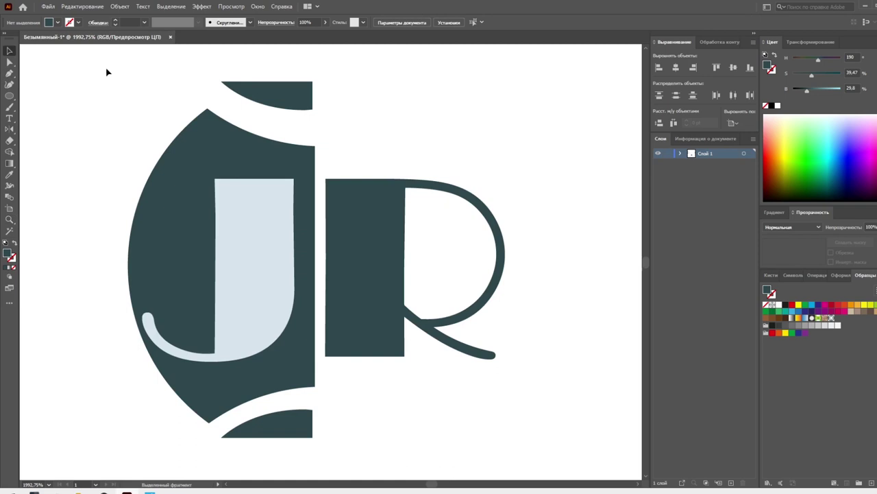
pyautogui.moveTo(302, 107); pyautogui.dragTo(328, 120)
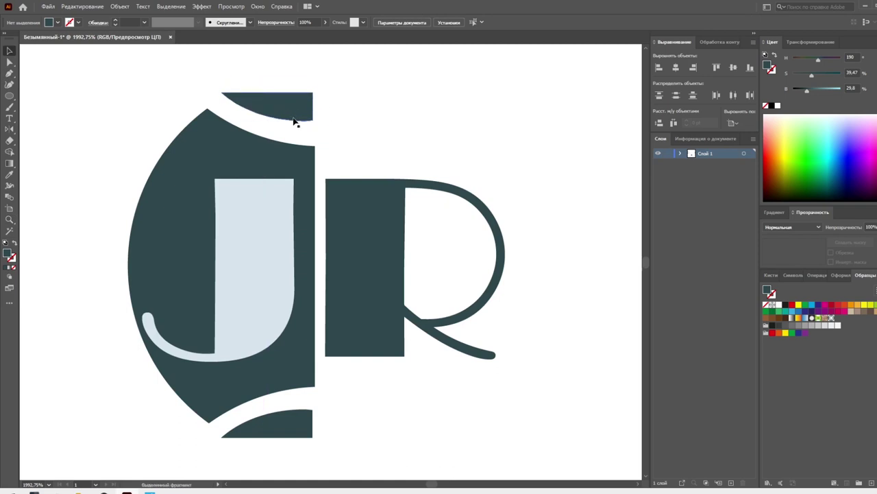
pyautogui.hotkey('ctrl', '0')
pyautogui.moveTo(374, 264); pyautogui.dragTo(235, 377)
pyautogui.moveTo(295, 322); pyautogui.dragTo(322, 190)
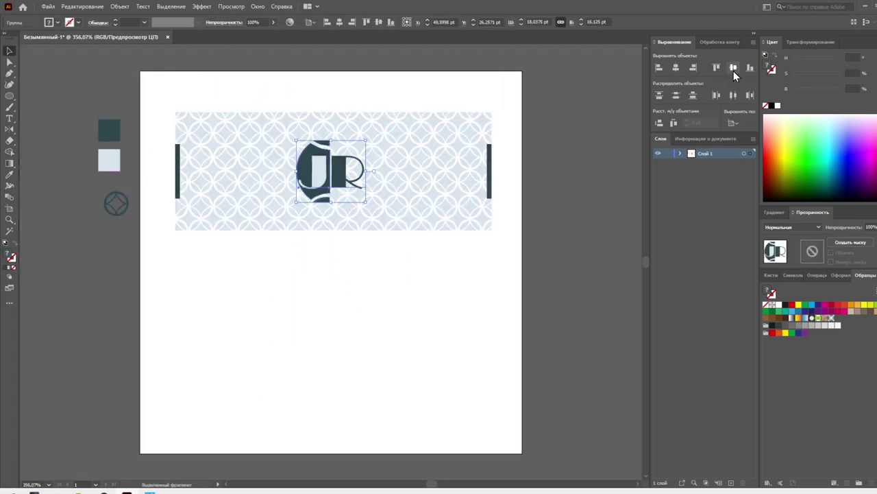
# Step: Duplicate the banner below, move the copy's logo off the artboard and widen its right bar
pyautogui.click(162, 261)
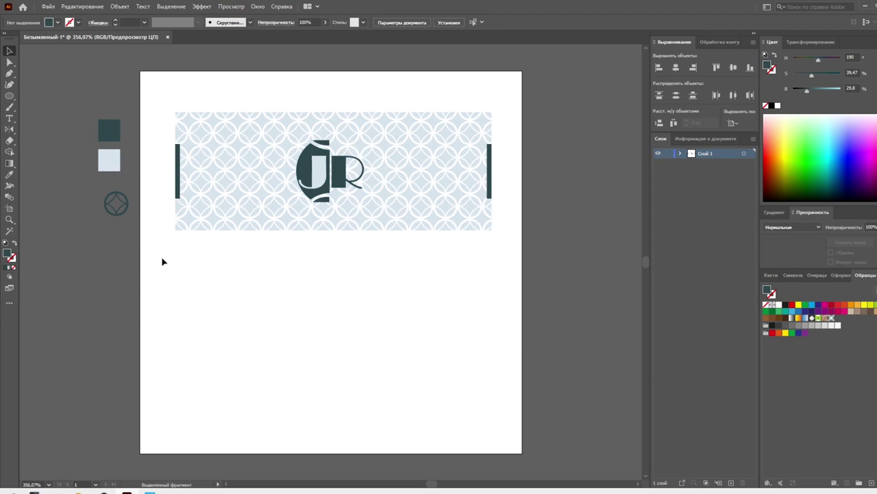
pyautogui.moveTo(436, 153); pyautogui.dragTo(437, 299)
pyautogui.moveTo(322, 317); pyautogui.dragTo(558, 240)
pyautogui.click(489, 320)
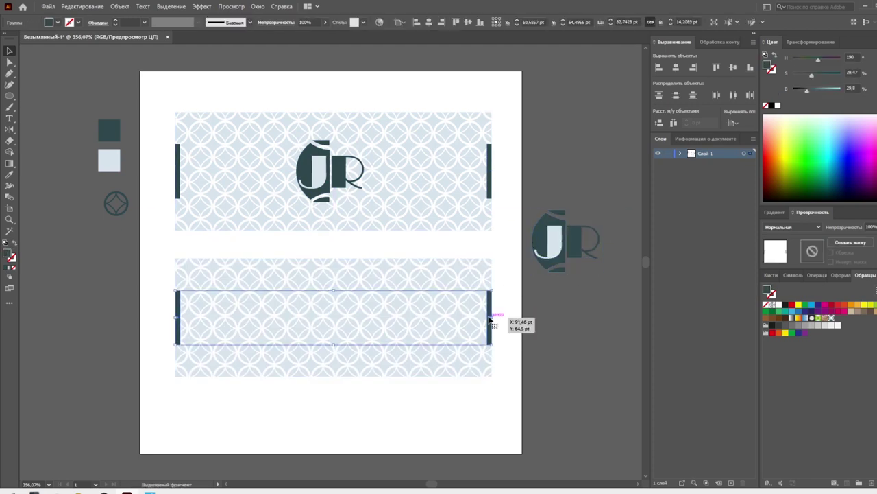
pyautogui.moveTo(489, 320); pyautogui.dragTo(341, 316)
pyautogui.click(142, 241)
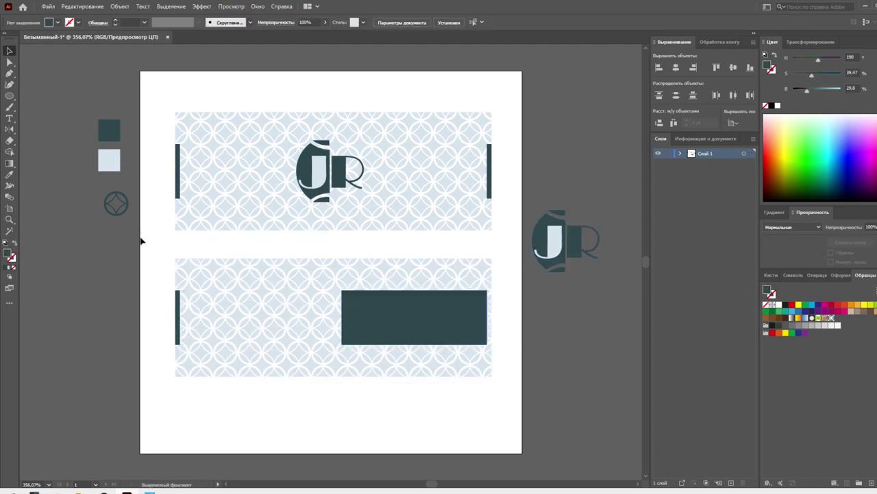
# Step: Draw a small dark circle left of the artboard and trim away its lower half
pyautogui.click(10, 95)
pyautogui.moveTo(90, 245)
pyautogui.mouseDown()
pyautogui.moveTo(106, 262)
pyautogui.moveTo(109, 284)
pyautogui.mouseUp()
pyautogui.press('m')
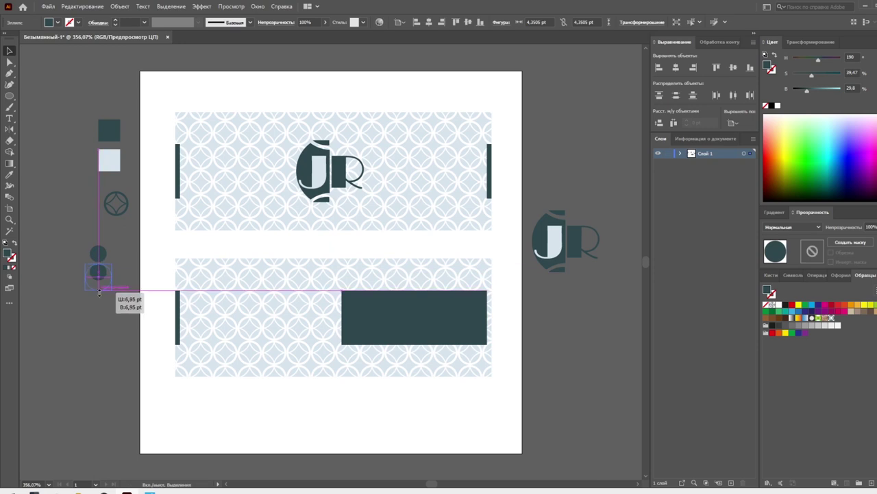
pyautogui.hotkey('shift', 'm')
pyautogui.keyDown('alt'); pyautogui.click(98, 277); pyautogui.keyUp('alt')
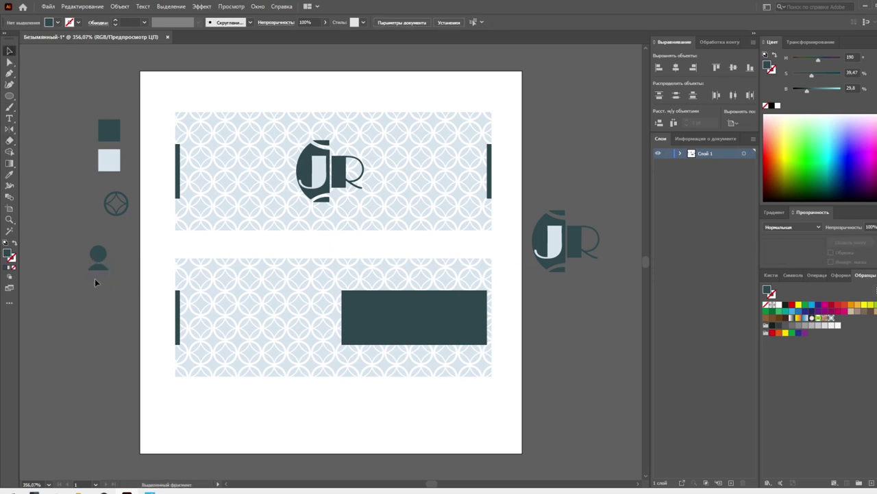
# Step: Draw an outline-only square over the person icon with a thin 0.25 pt stroke
pyautogui.click(9, 96)
pyautogui.click(55, 91)
pyautogui.moveTo(82, 239); pyautogui.dragTo(122, 277)
pyautogui.press('v')
pyautogui.hotkey('shift', 'x')
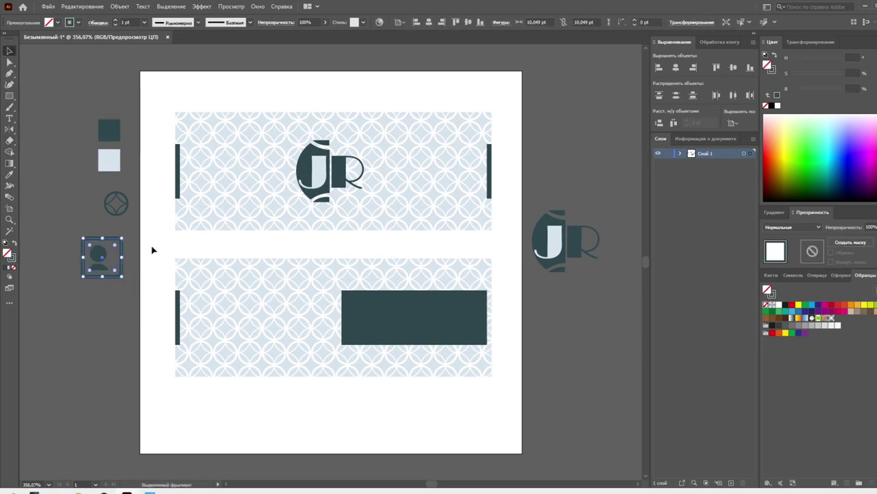
pyautogui.click(144, 22)
pyautogui.click(154, 40)
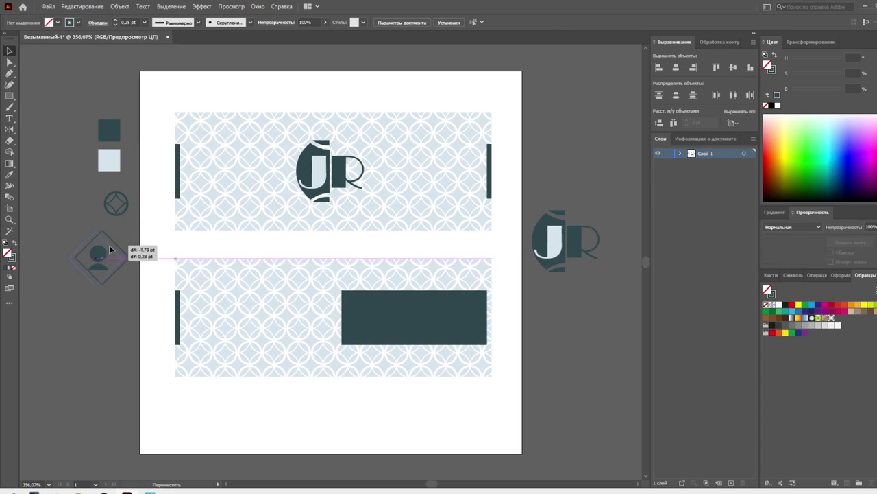
# Step: Centre the person icon horizontally in the diamond and place an empty diamond copy below
pyautogui.click(99, 255)
pyautogui.keyDown('shift'); pyautogui.click(107, 277); pyautogui.keyUp('shift')
pyautogui.click(676, 68)
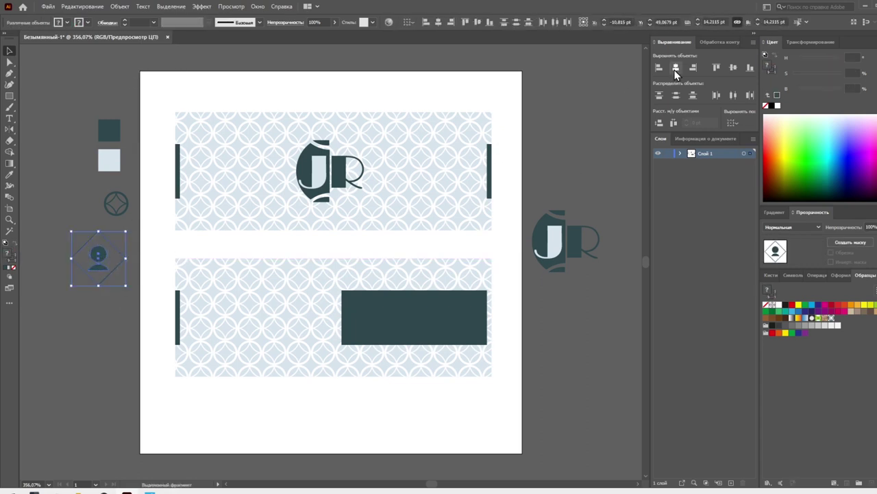
pyautogui.moveTo(118, 262); pyautogui.dragTo(118, 313)
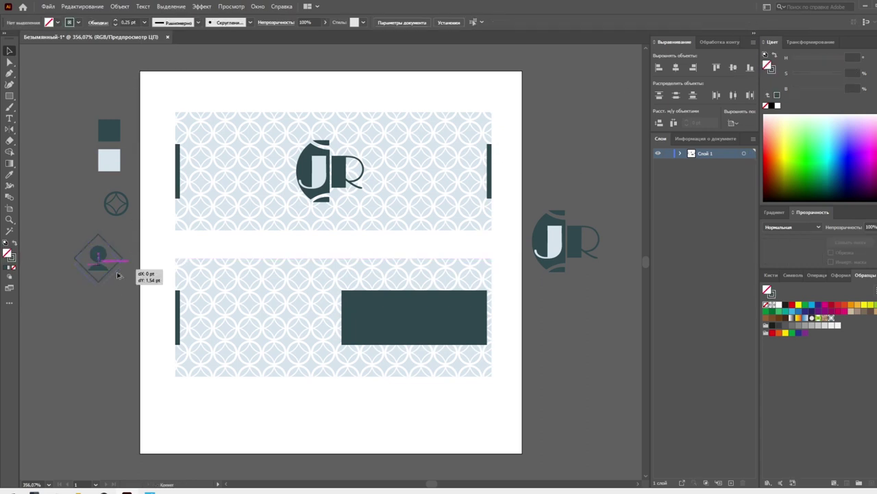
# Step: Draw a new circle beside the swatches and zoom in on it
pyautogui.moveTo(9, 96); pyautogui.dragTo(82, 143)
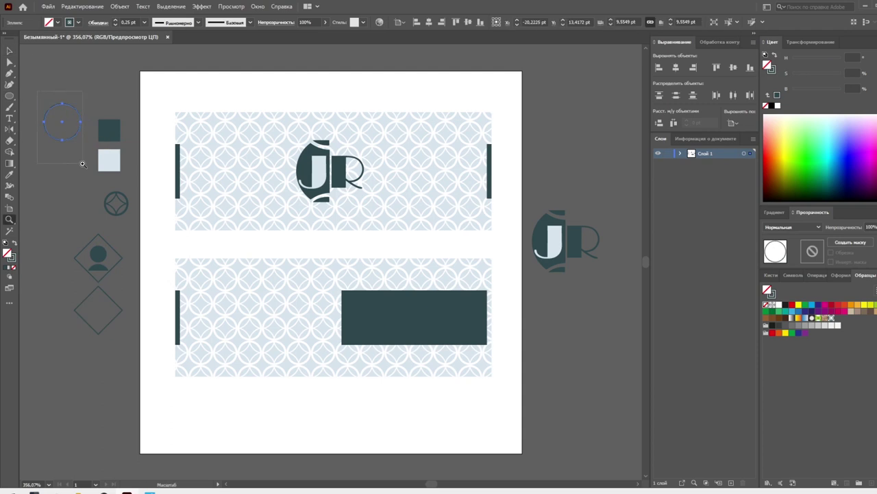
pyautogui.moveTo(102, 92); pyautogui.dragTo(18, 159)
pyautogui.click(12, 108)
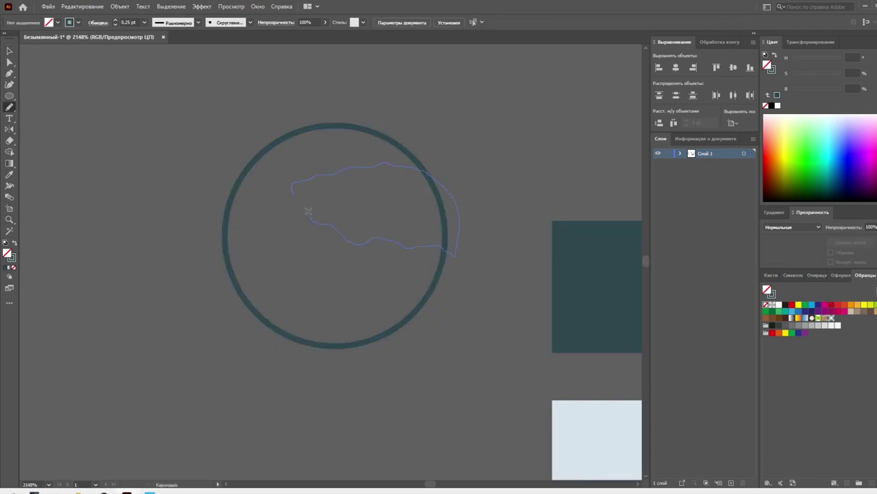
# Step: Sketch two landmass shapes inside the circle and give them a solid dark fill
pyautogui.moveTo(308, 211)
pyautogui.mouseDown()
pyautogui.moveTo(291, 195)
pyautogui.moveTo(303, 222)
pyautogui.mouseUp()
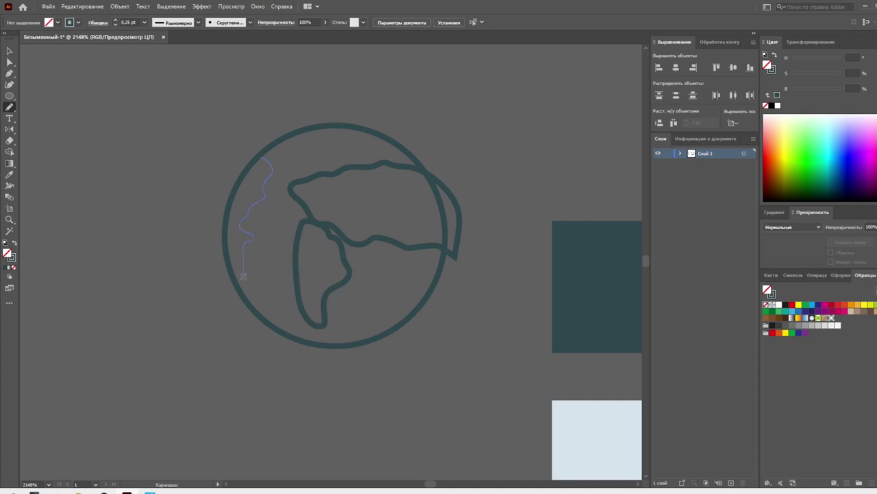
pyautogui.moveTo(221, 186); pyautogui.dragTo(261, 152)
pyautogui.hotkey('ctrl', 'a')
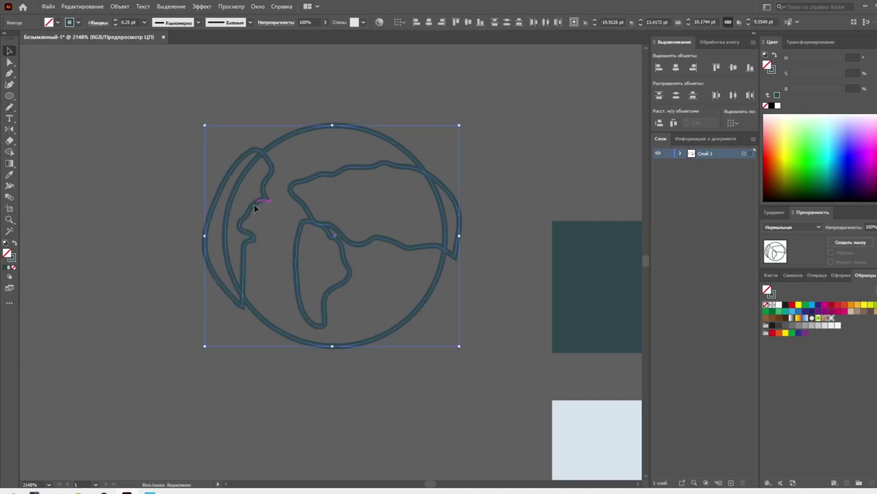
pyautogui.keyDown('shift'); pyautogui.click(224, 199); pyautogui.keyUp('shift')
pyautogui.click(15, 244)
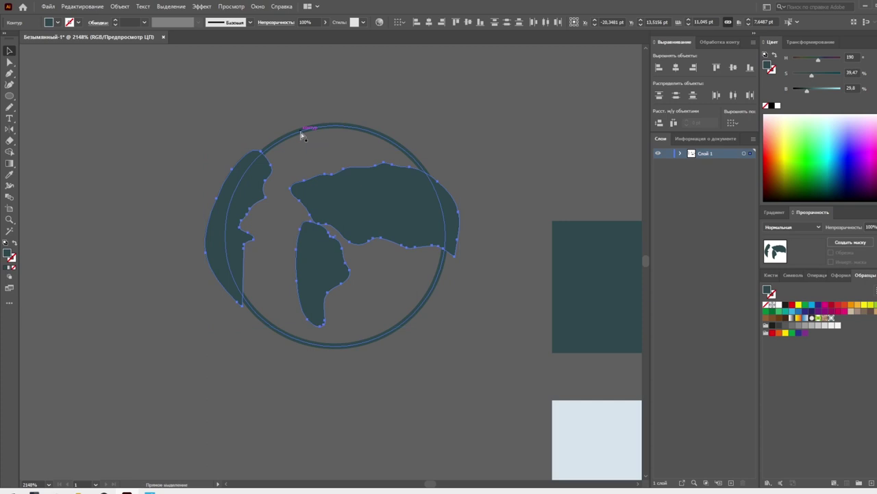
# Step: Clip the landmasses to the outer circle with a clipping mask to form a globe
pyautogui.click(302, 134)
pyautogui.keyDown('shift'); pyautogui.click(265, 180); pyautogui.keyUp('shift')
pyautogui.hotkey('ctrl', '7')
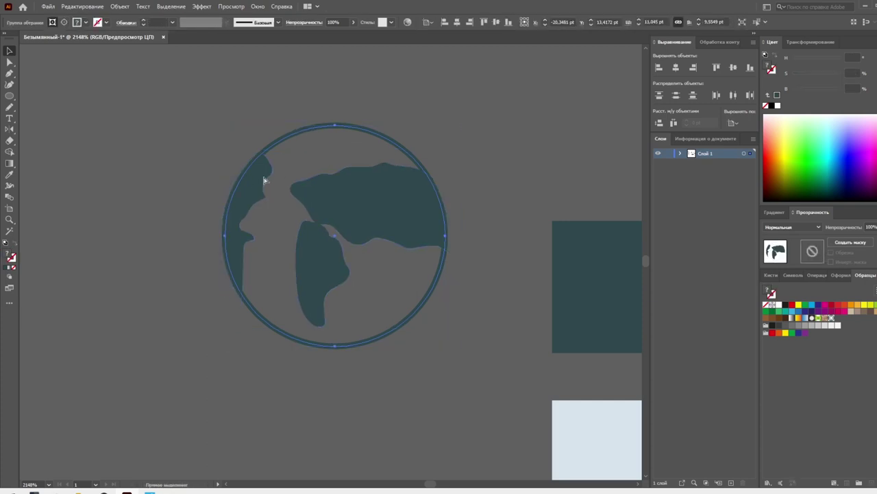
pyautogui.hotkey('ctrl', '0')
pyautogui.click(40, 192)
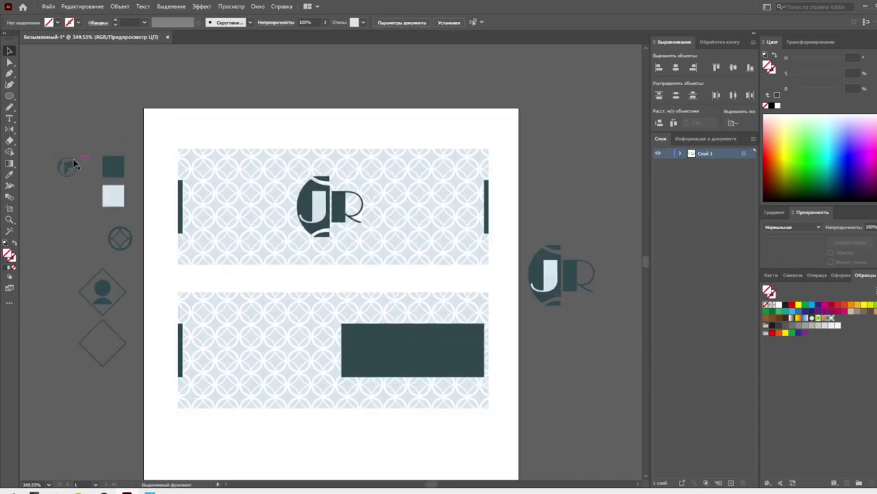
# Step: Move the globe icon into the second diamond and place another empty diamond below it
pyautogui.moveTo(106, 341); pyautogui.dragTo(108, 372)
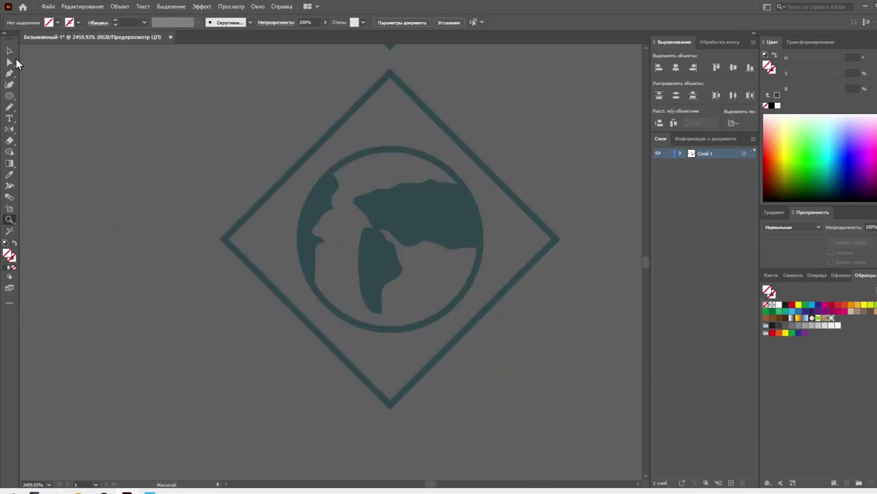
pyautogui.click(487, 381)
pyautogui.hotkey('ctrl', '0')
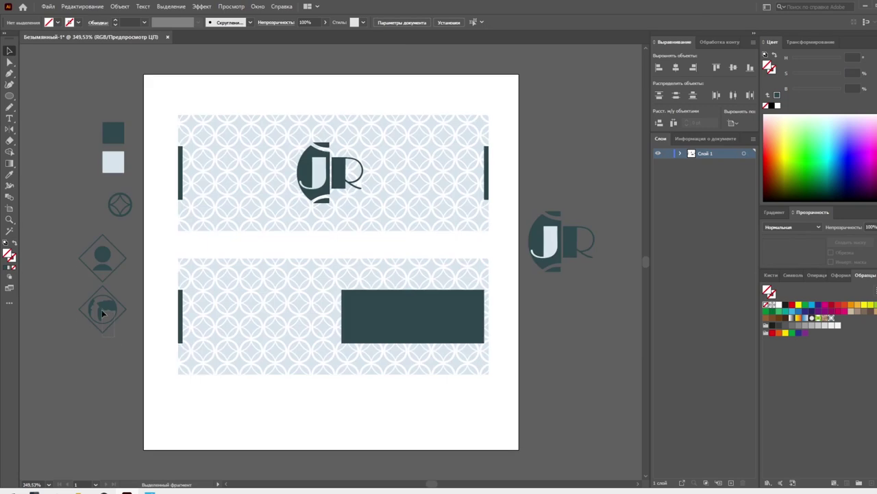
pyautogui.moveTo(116, 359); pyautogui.dragTo(116, 359)
# Step: Draw a tall rectangle for the phone body, discarding a stray small square
pyautogui.click(9, 96)
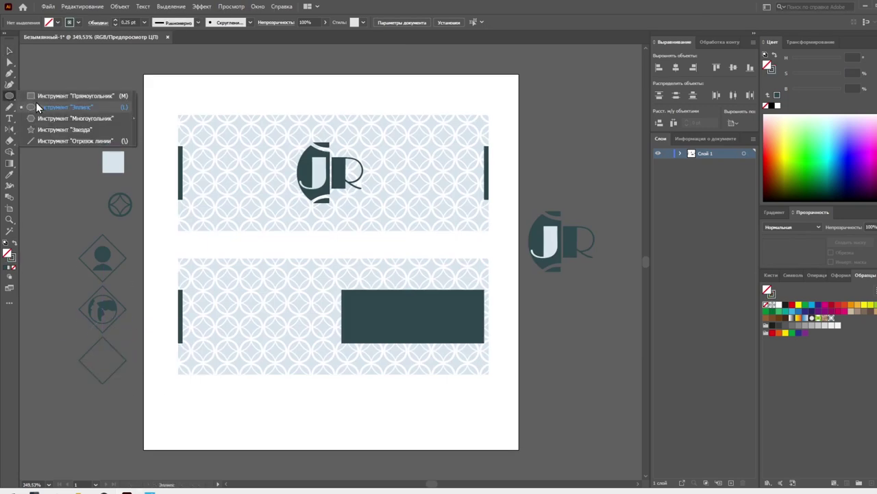
pyautogui.click(68, 90)
pyautogui.moveTo(36, 93); pyautogui.dragTo(65, 134)
pyautogui.press('z')
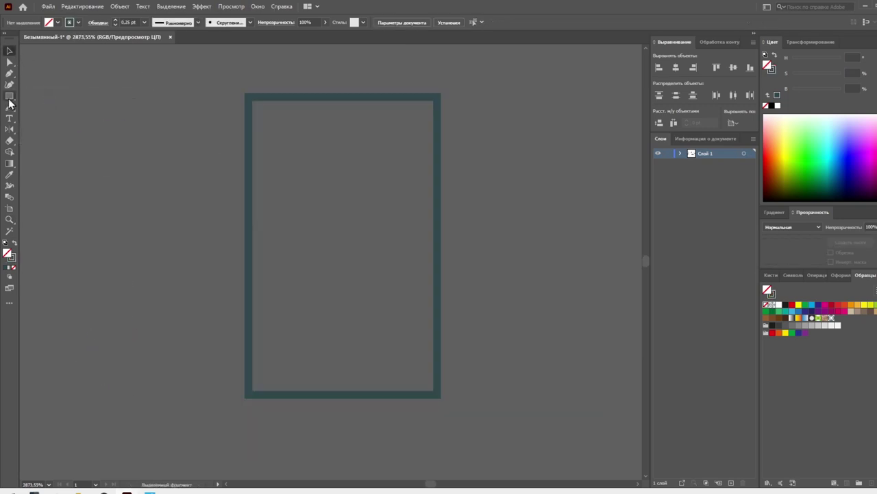
pyautogui.moveTo(299, 239); pyautogui.dragTo(290, 229)
pyautogui.press('v')
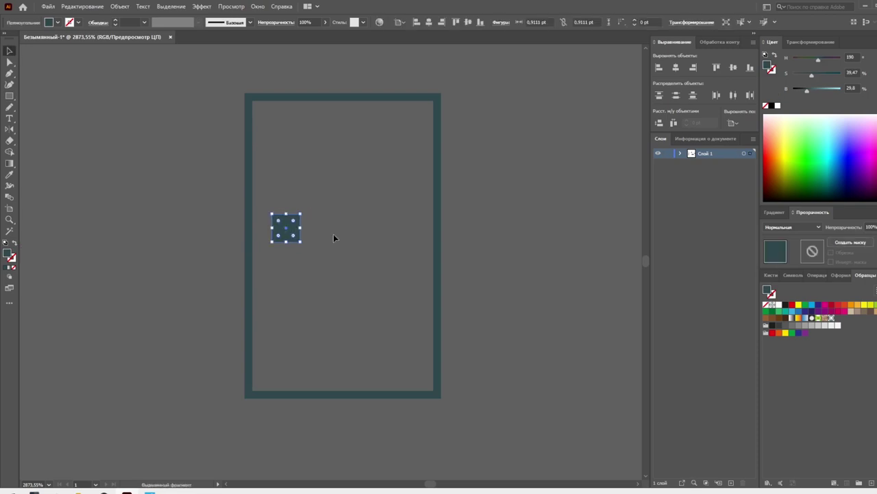
pyautogui.press('Delete')
# Step: Draw a small ellipse home button near the bottom of the phone body
pyautogui.click(10, 96)
pyautogui.click(48, 115)
pyautogui.moveTo(336, 359); pyautogui.dragTo(361, 384)
pyautogui.press('v')
pyautogui.click(383, 328)
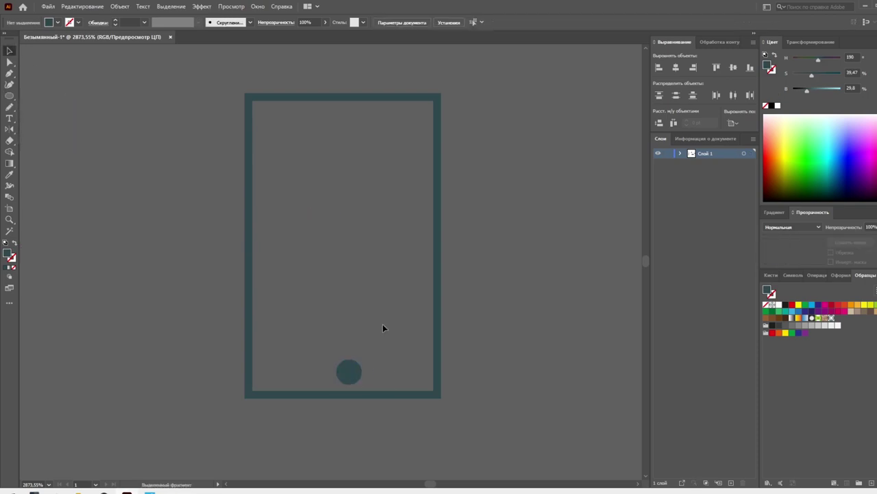
# Step: Round the corners of the phone body rectangle
pyautogui.click(440, 370)
pyautogui.press('a')
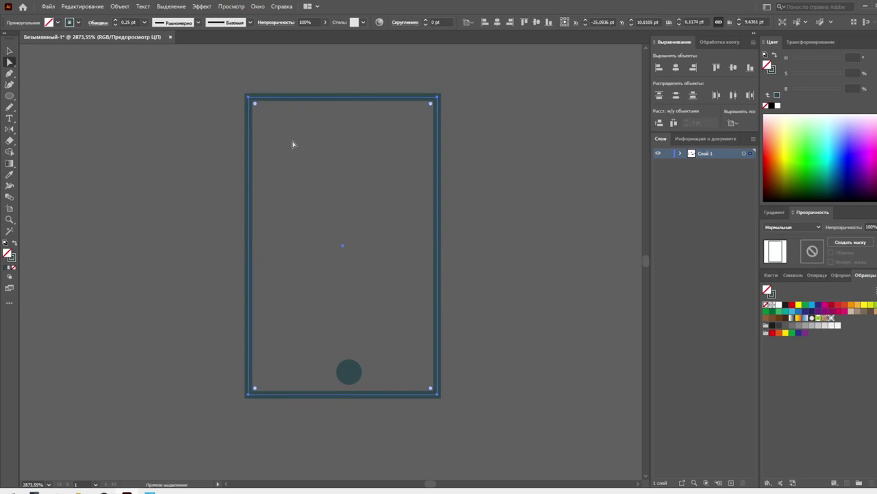
pyautogui.press('v')
pyautogui.click(250, 143)
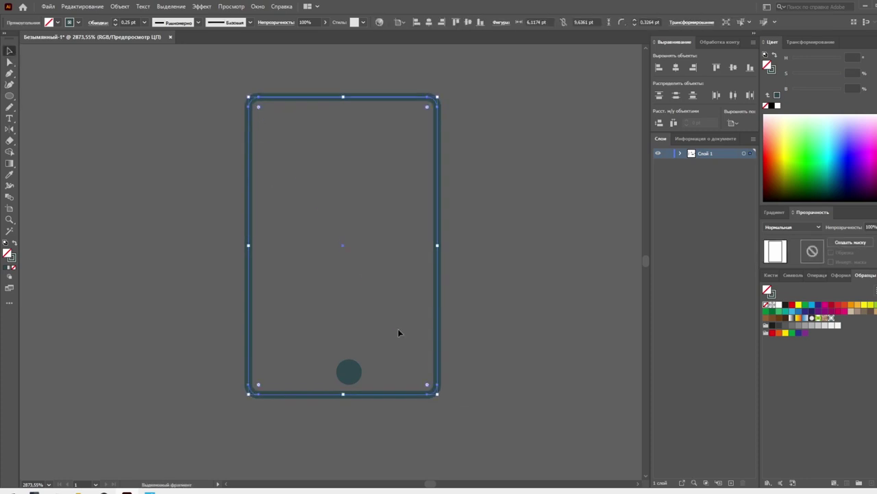
pyautogui.moveTo(435, 390); pyautogui.dragTo(411, 354)
# Step: Add a dark-filled inner screen rectangle and centre all phone parts horizontally
pyautogui.moveTo(343, 137); pyautogui.dragTo(343, 109)
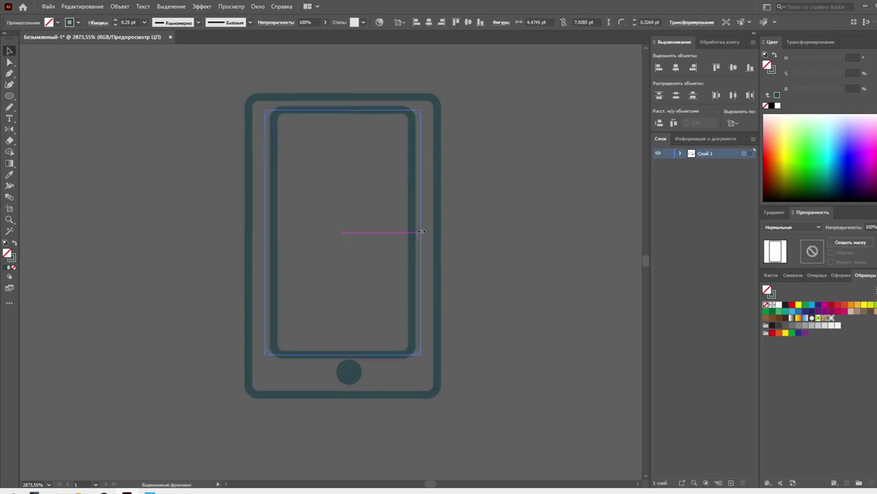
pyautogui.moveTo(412, 232); pyautogui.dragTo(421, 232)
pyautogui.hotkey('shift', 'x')
pyautogui.hotkey('ctrl', 'a')
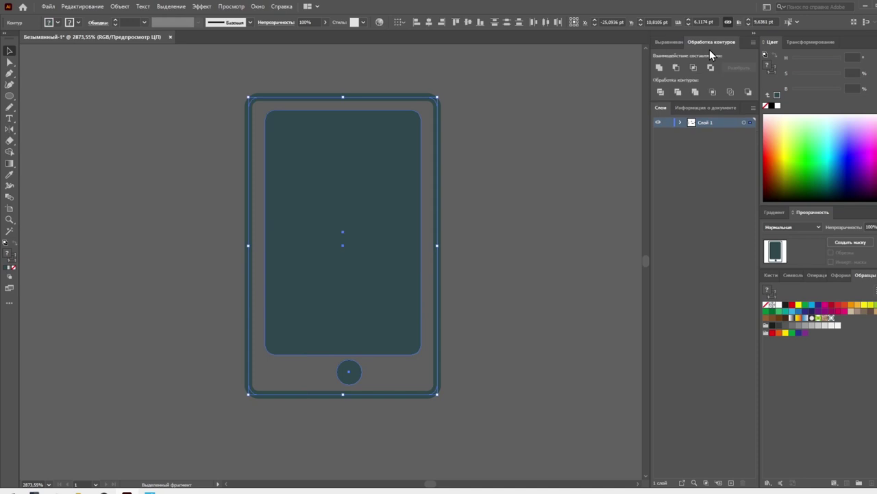
pyautogui.click(676, 68)
# Step: Lower the top edge of the phone's screen rectangle
pyautogui.click(471, 265)
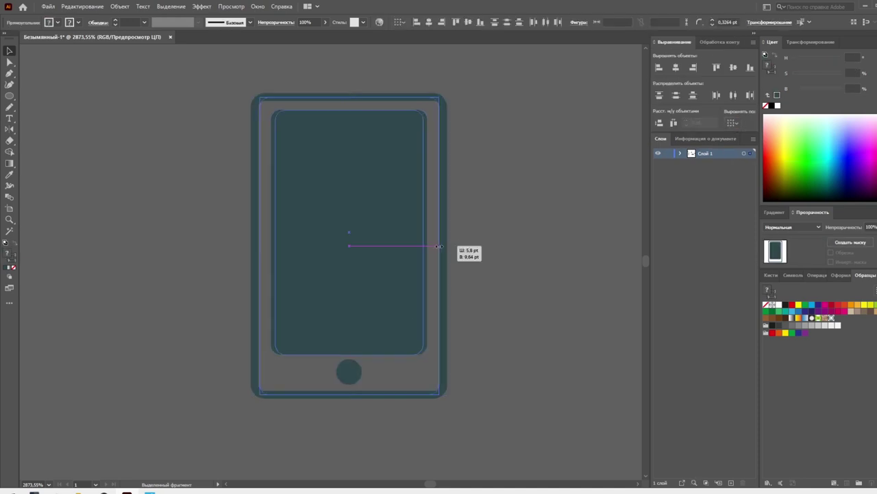
pyautogui.click(362, 131)
pyautogui.moveTo(349, 112); pyautogui.dragTo(355, 116)
pyautogui.press('l')
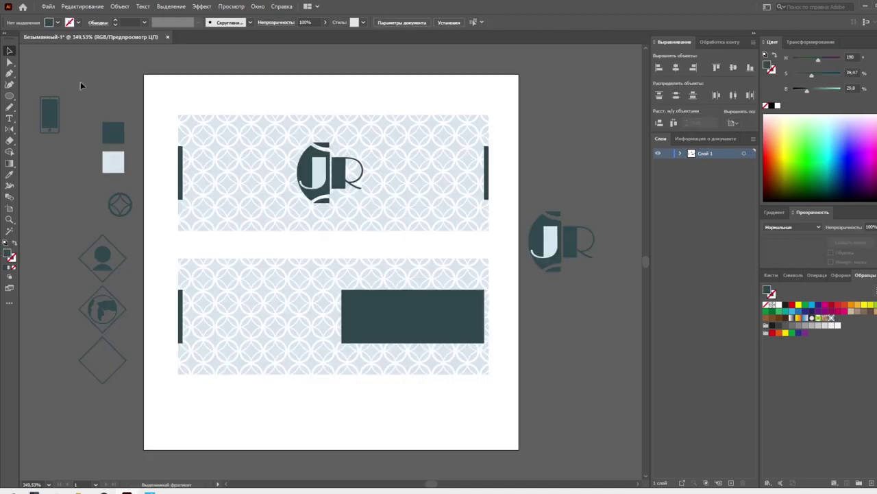
# Step: Move the phone icon into the third diamond and check its fit
pyautogui.moveTo(49, 113); pyautogui.dragTo(101, 356)
pyautogui.press('z')
pyautogui.moveTo(75, 376); pyautogui.dragTo(164, 376)
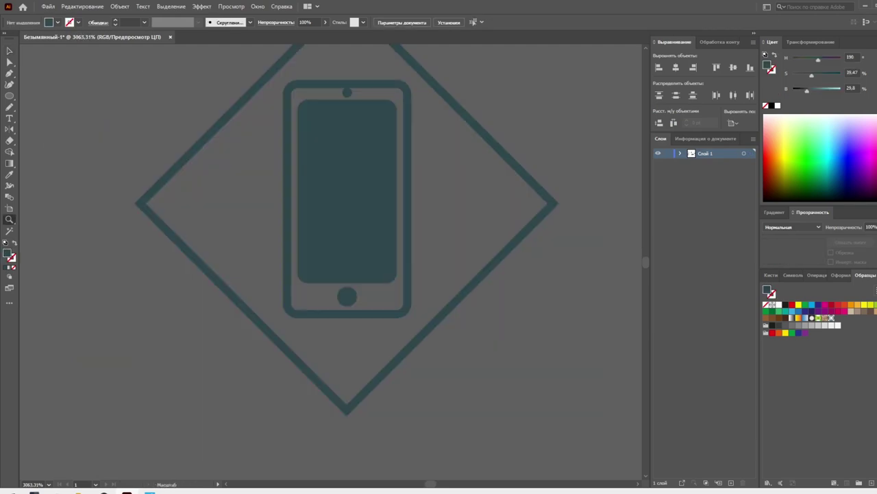
pyautogui.hotkey('ctrl', '0')
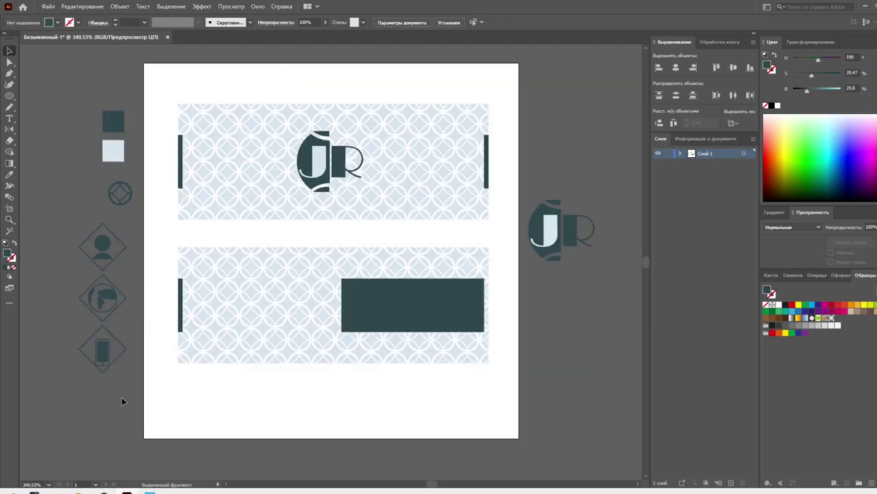
# Step: Draw a rectangle below the diamonds and a triangle for the envelope flap
pyautogui.scroll(-1, 93, 376)
pyautogui.moveTo(126, 293); pyautogui.dragTo(127, 343)
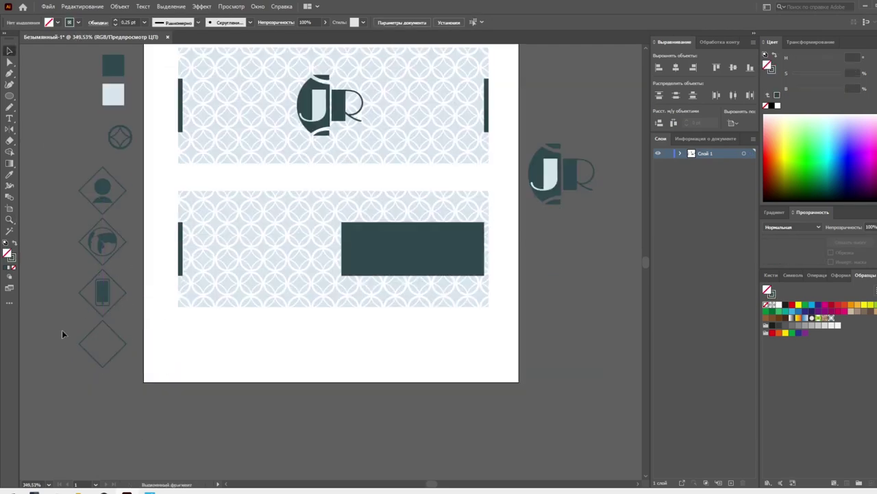
pyautogui.moveTo(9, 96); pyautogui.dragTo(41, 94)
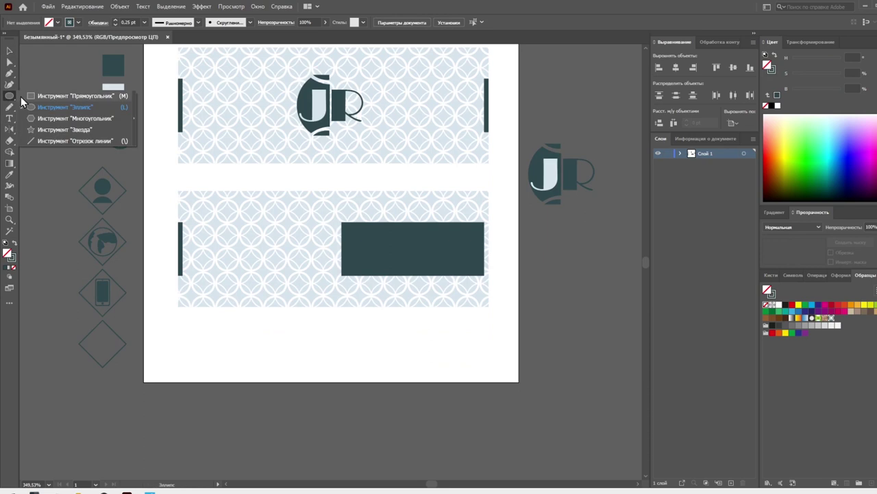
pyautogui.moveTo(74, 395); pyautogui.dragTo(121, 429)
pyautogui.moveTo(10, 96); pyautogui.dragTo(41, 138)
pyautogui.moveTo(46, 127)
pyautogui.mouseDown()
pyautogui.moveTo(55, 148)
pyautogui.moveTo(57, 141)
pyautogui.moveTo(101, 411)
pyautogui.mouseUp()
# Step: Combine the triangle and rectangle into an envelope icon with Ctrl+7
pyautogui.press('v')
pyautogui.keyDown('shift'); pyautogui.click(114, 425); pyautogui.keyUp('shift')
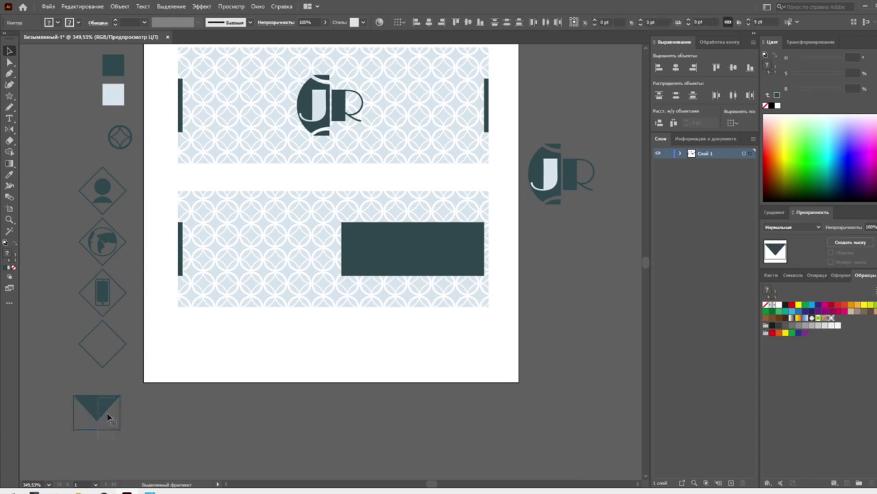
pyautogui.hotkey('ctrl', '7')
pyautogui.press('a')
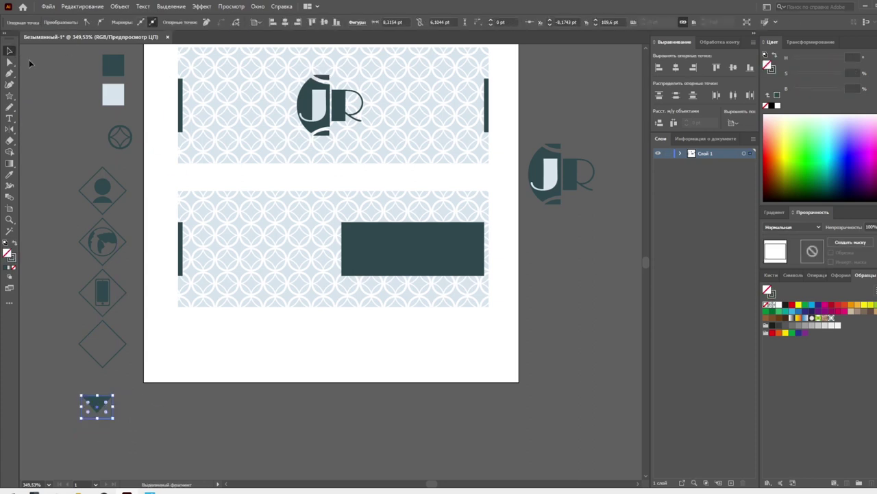
# Step: Move the envelope icon into the empty fourth diamond
pyautogui.click(112, 413)
pyautogui.click(152, 61)
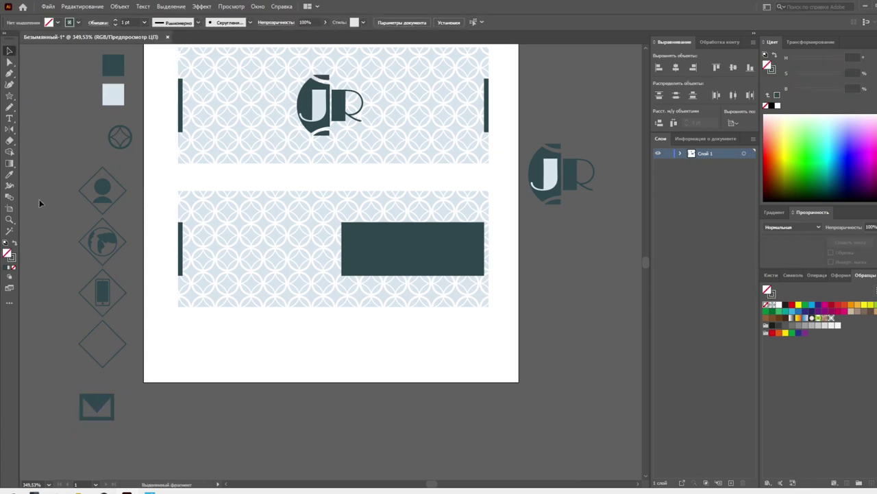
pyautogui.moveTo(96, 408)
pyautogui.mouseDown()
pyautogui.moveTo(103, 345)
pyautogui.moveTo(132, 336)
pyautogui.mouseUp()
pyautogui.click(123, 389)
pyautogui.click(103, 347)
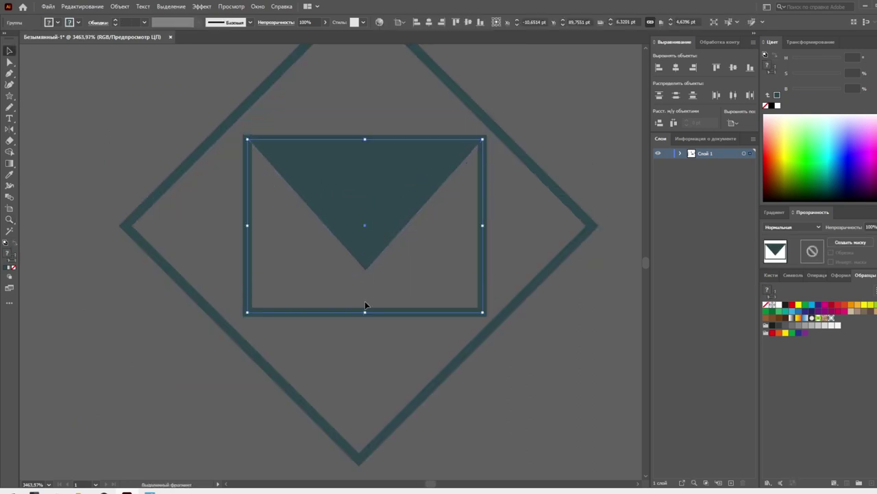
# Step: Check the horse, person, phone and envelope icons in their diamonds one by one
pyautogui.hotkey('ctrl', '0')
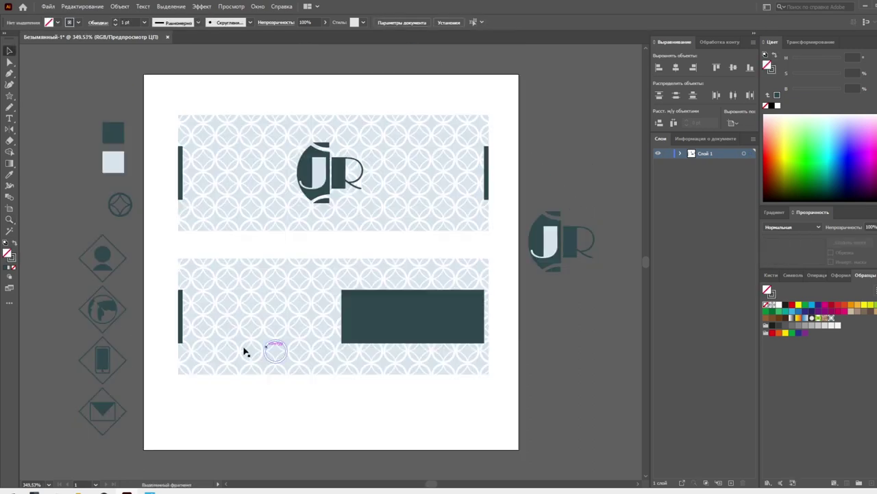
pyautogui.click(65, 268)
pyautogui.click(96, 274)
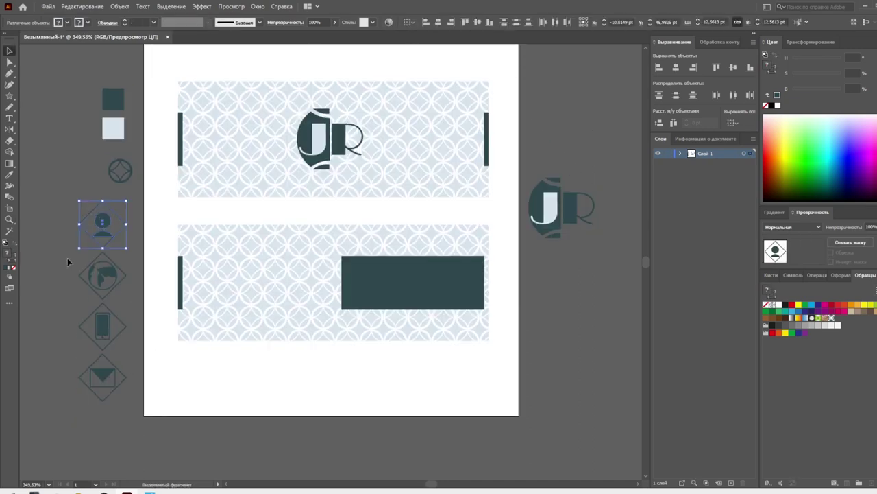
pyautogui.hotkey('ctrl', '7')
pyautogui.click(102, 221)
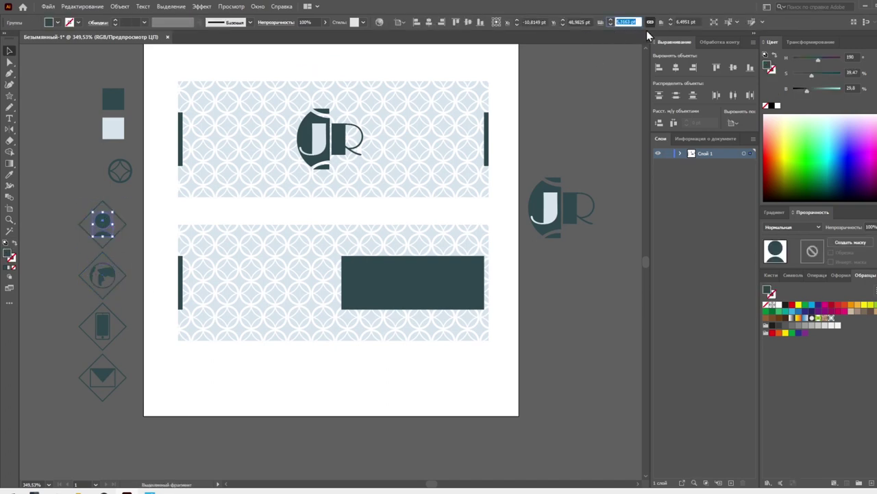
pyautogui.click(102, 326)
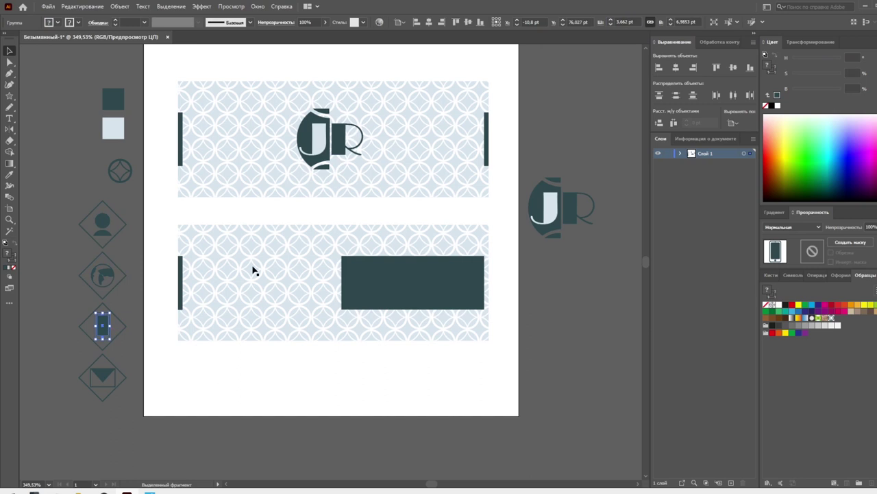
pyautogui.click(102, 377)
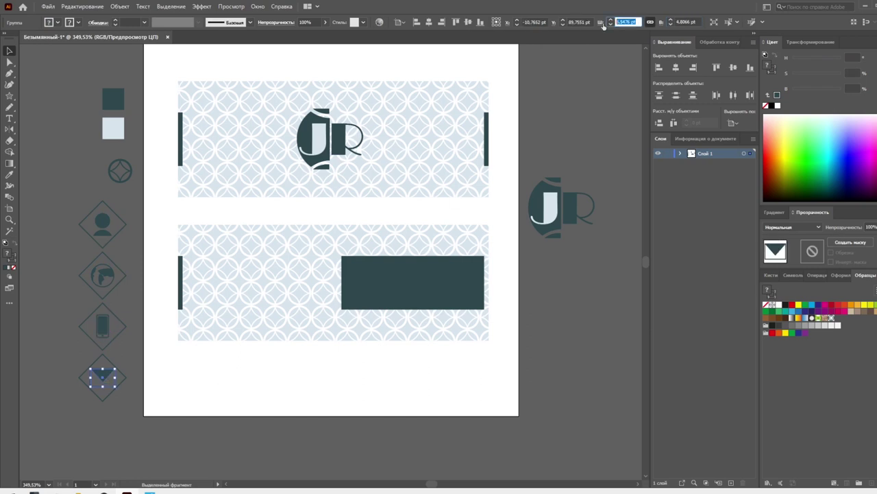
# Step: Centre the phone and envelope icons within their diamonds using the Align panel
pyautogui.moveTo(133, 345); pyautogui.dragTo(89, 373)
pyautogui.click(108, 333)
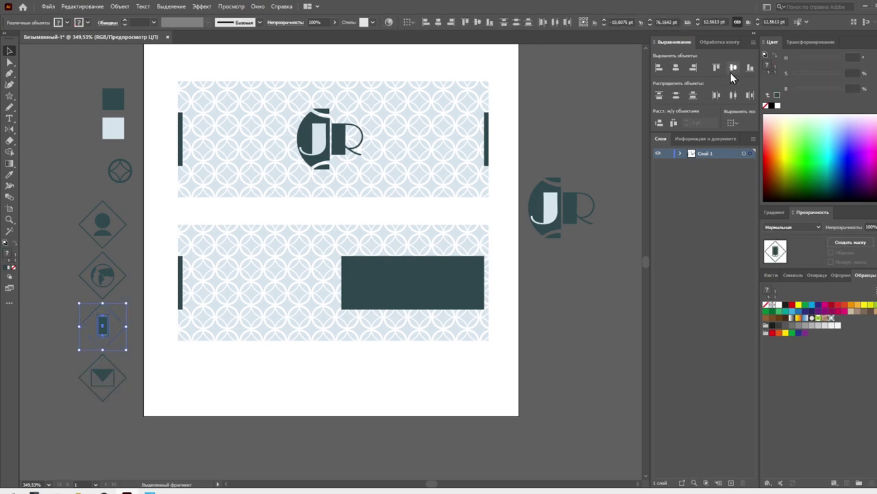
pyautogui.click(112, 288)
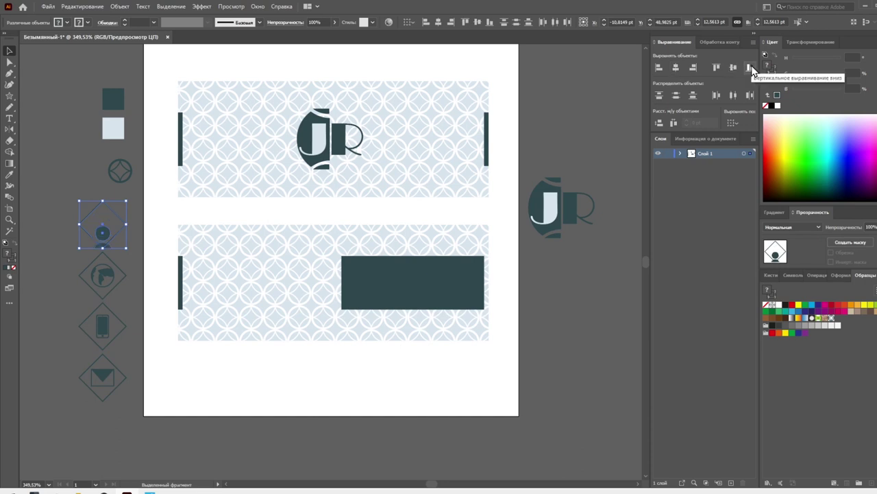
pyautogui.click(103, 376)
# Step: Shrink all four diamond icons and place them beside the dark rectangle on the lower card
pyautogui.moveTo(124, 399)
pyautogui.mouseDown()
pyautogui.moveTo(75, 196)
pyautogui.moveTo(128, 366)
pyautogui.mouseUp()
pyautogui.moveTo(110, 271); pyautogui.dragTo(325, 300)
pyautogui.click(405, 406)
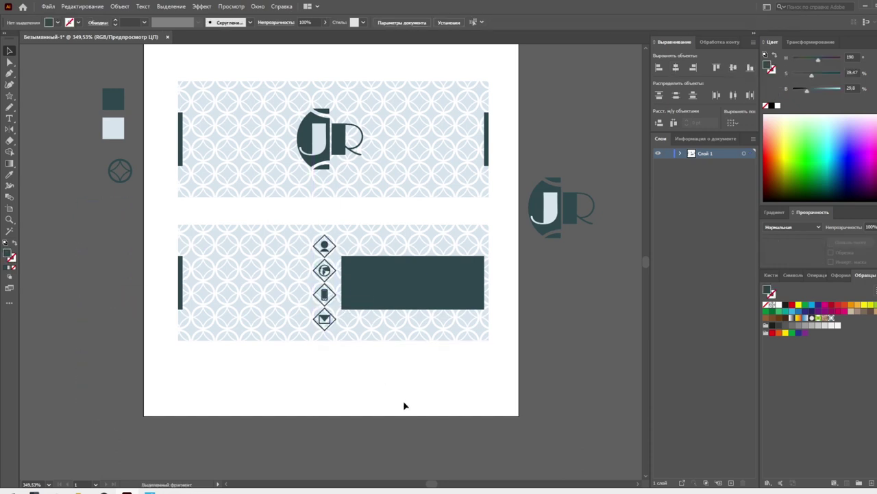
# Step: Stretch the dark rectangle to the full height of the lower card
pyautogui.moveTo(409, 306)
pyautogui.mouseDown()
pyautogui.moveTo(412, 280)
pyautogui.moveTo(414, 330)
pyautogui.mouseUp()
pyautogui.moveTo(413, 229); pyautogui.dragTo(413, 233)
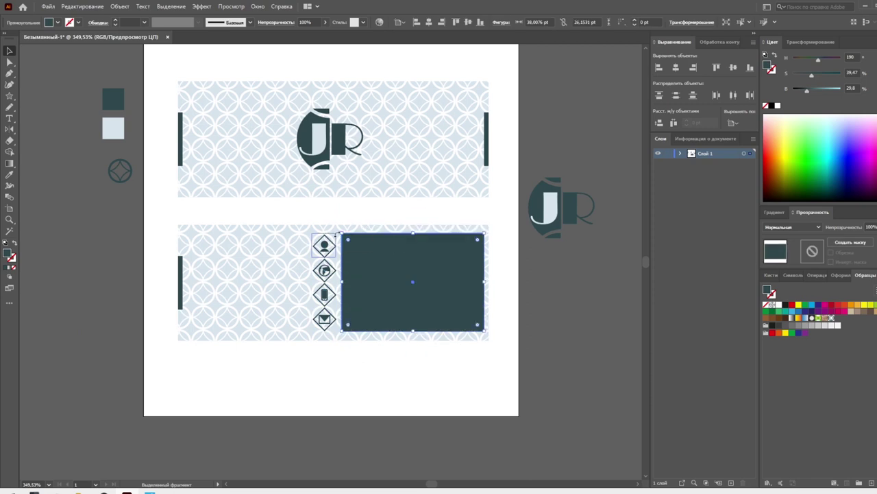
pyautogui.click(531, 299)
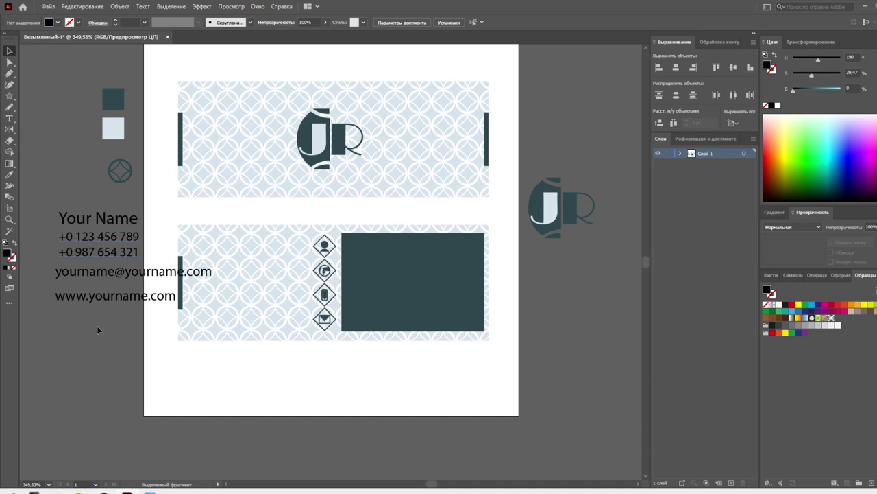
# Step: Recolour the contact text block light blue
pyautogui.click(109, 295)
pyautogui.press('i')
pyautogui.click(114, 128)
pyautogui.press('v')
# Step: Arrange the name, e-mail, phone number and website lines on the dark rectangle
pyautogui.moveTo(119, 226); pyautogui.dragTo(406, 253)
pyautogui.press('t')
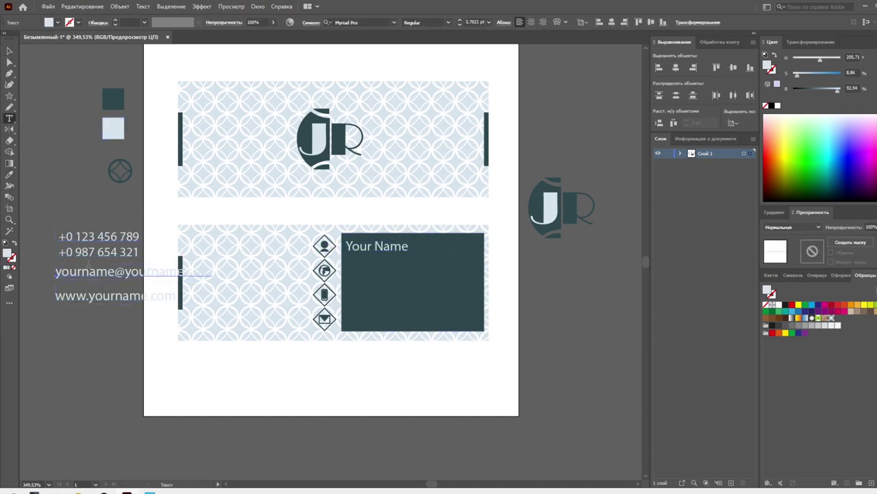
pyautogui.press('Escape')
pyautogui.moveTo(377, 275); pyautogui.dragTo(374, 305)
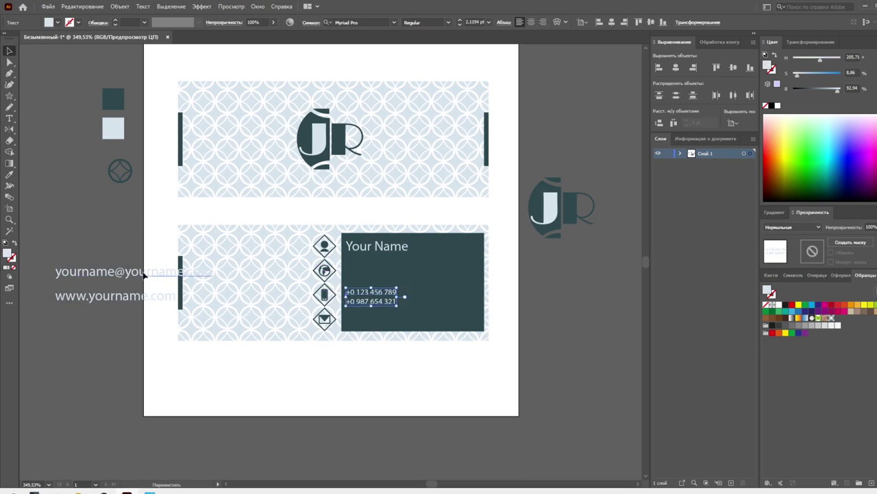
pyautogui.moveTo(220, 271); pyautogui.dragTo(508, 269)
pyautogui.moveTo(116, 296); pyautogui.dragTo(423, 319)
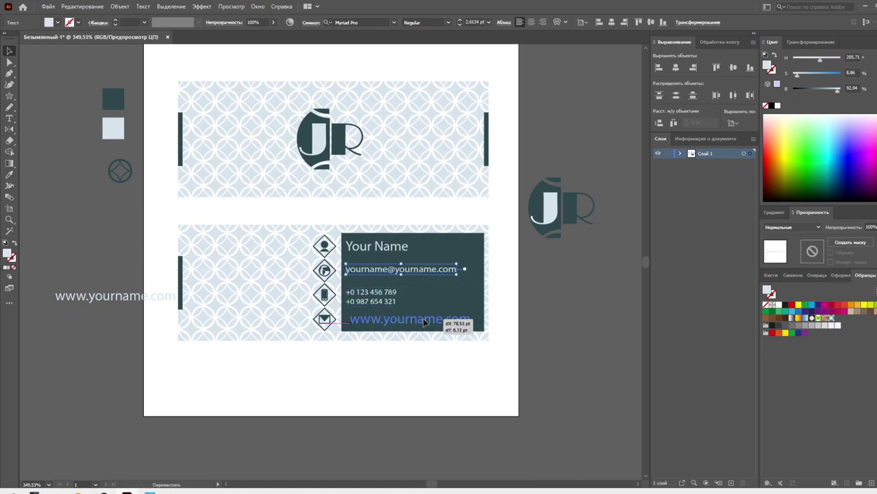
pyautogui.click(568, 340)
pyautogui.click(394, 247)
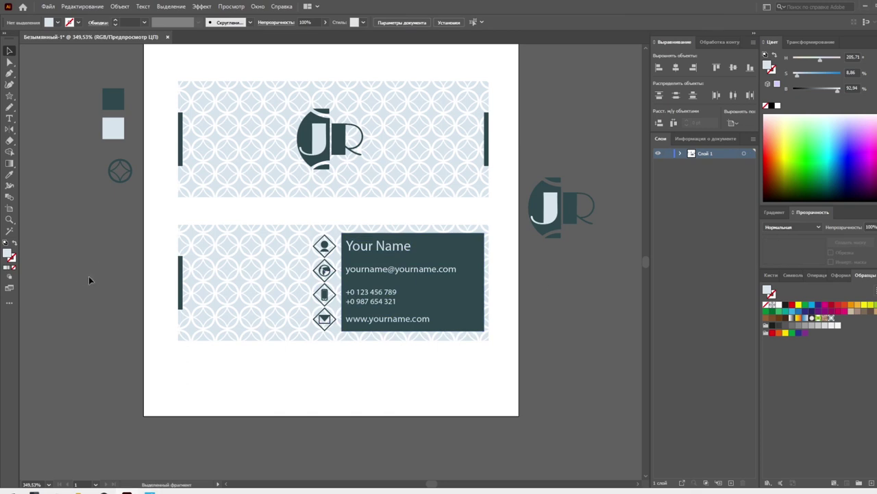
# Step: Place the JR logo on the lower card's left and move that card further down
pyautogui.moveTo(549, 217); pyautogui.dragTo(242, 292)
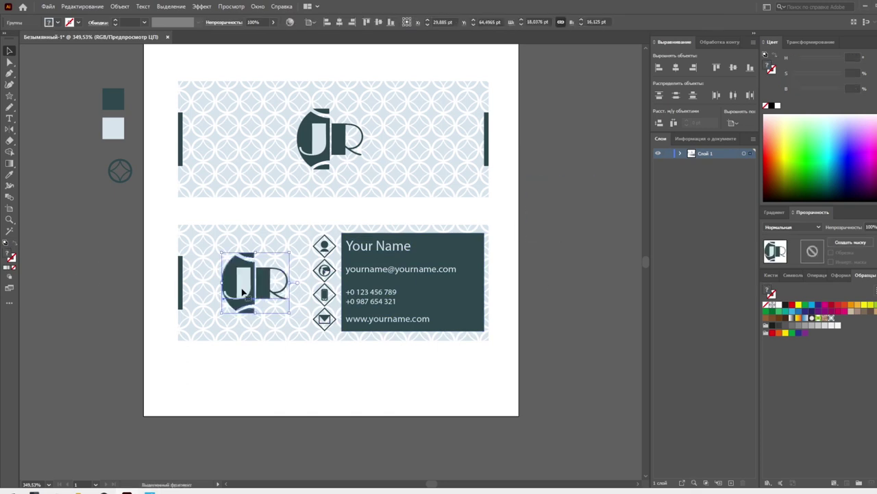
pyautogui.click(109, 277)
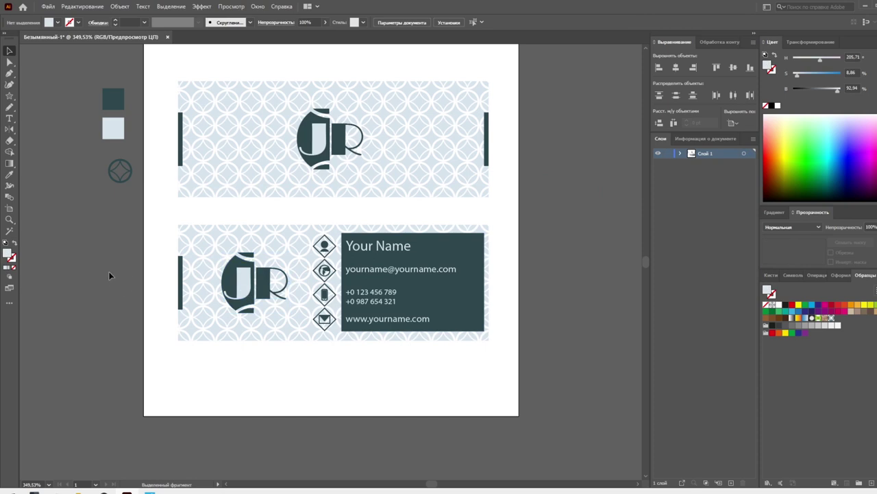
pyautogui.scroll(1, 109, 276)
pyautogui.click(210, 206)
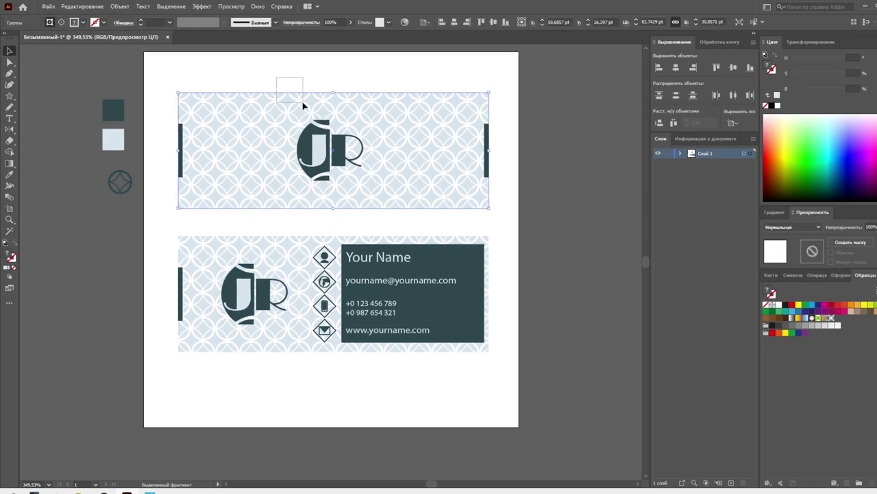
pyautogui.click(336, 82)
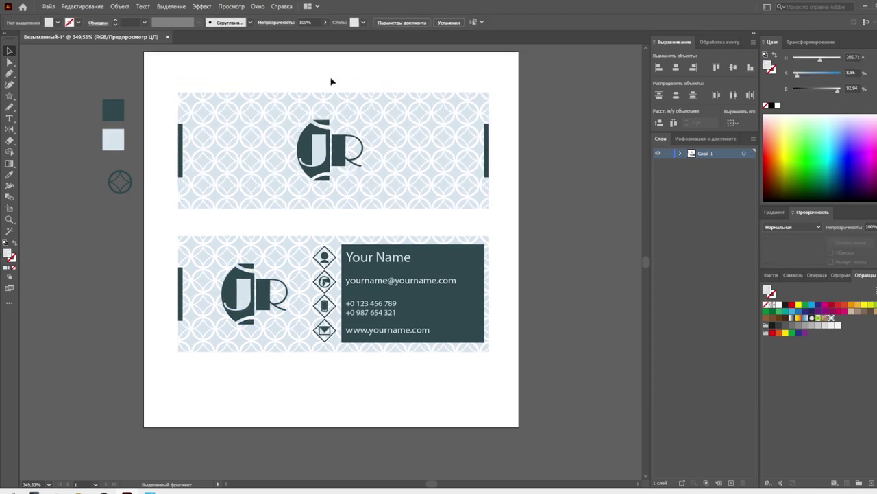
pyautogui.moveTo(211, 257); pyautogui.dragTo(211, 277)
pyautogui.click(552, 313)
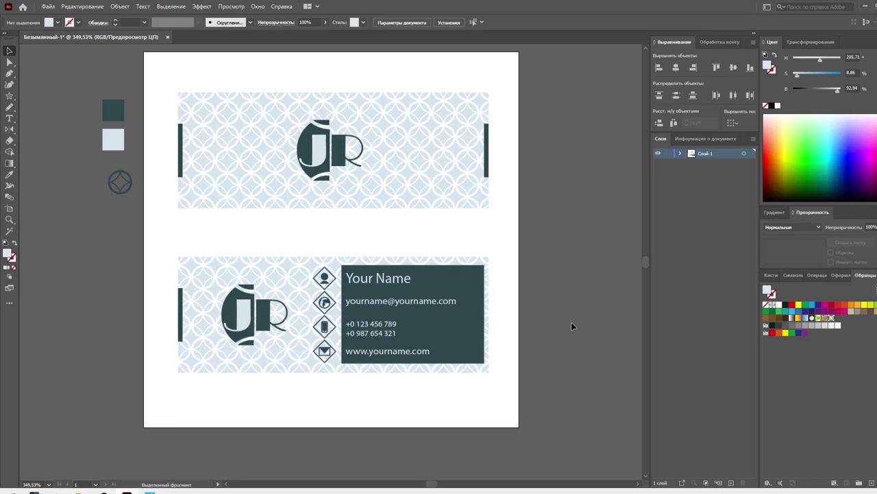
# Step: Enlarge the top card's JR logo and move its two dark side bars off the artboard
pyautogui.click(322, 151)
pyautogui.moveTo(364, 186); pyautogui.dragTo(374, 189)
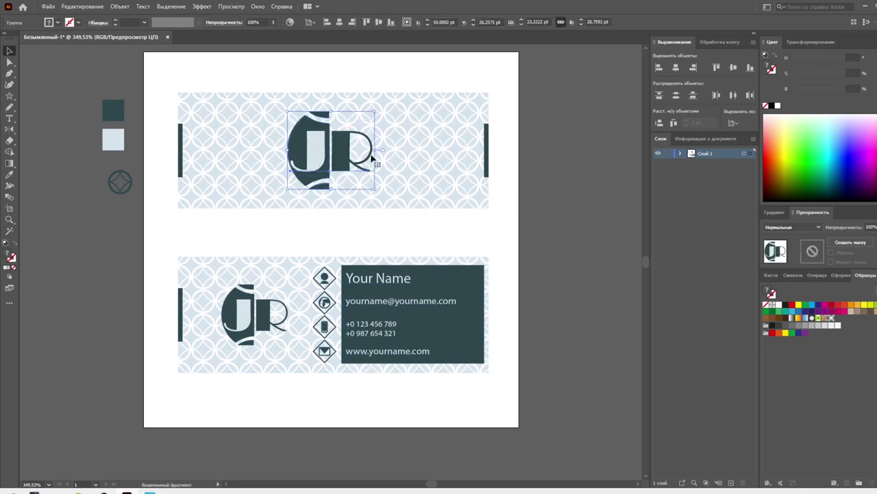
pyautogui.click(490, 156)
pyautogui.moveTo(493, 117)
pyautogui.mouseDown()
pyautogui.moveTo(134, 108)
pyautogui.moveTo(456, 191)
pyautogui.moveTo(483, 231)
pyautogui.moveTo(193, 113)
pyautogui.mouseUp()
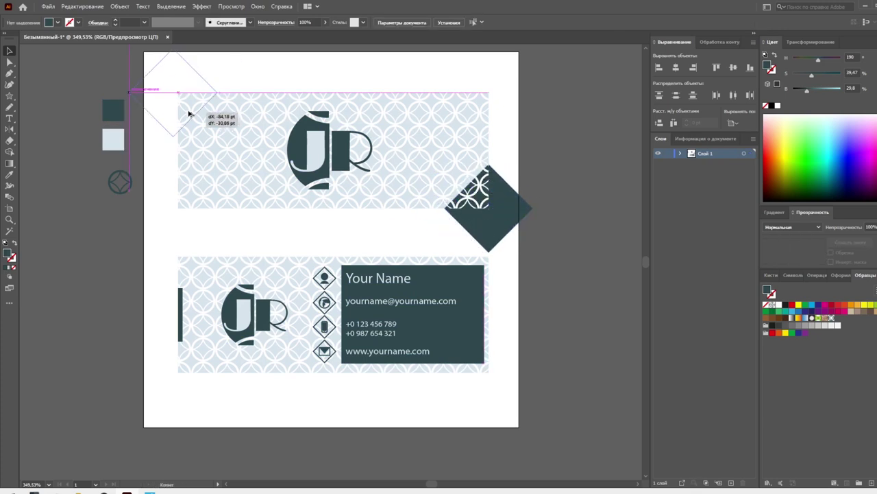
# Step: Draw an unfilled outline rectangle over the top card and move the dark diamonds onto its corners
pyautogui.click(243, 73)
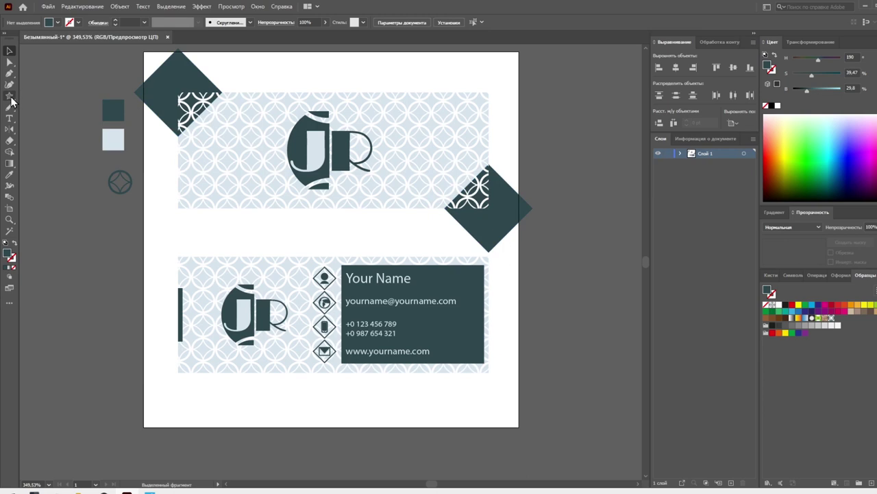
pyautogui.moveTo(11, 96); pyautogui.dragTo(55, 96)
pyautogui.moveTo(205, 93); pyautogui.dragTo(467, 207)
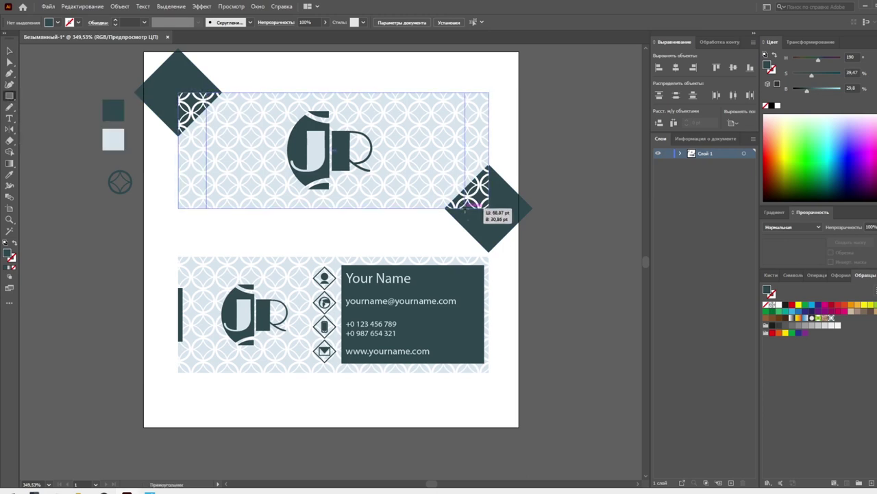
pyautogui.click(10, 50)
pyautogui.click(16, 251)
pyautogui.moveTo(180, 100); pyautogui.dragTo(207, 101)
pyautogui.moveTo(486, 228); pyautogui.dragTo(472, 224)
# Step: Add an inward Offset Path to the frame rectangle for a double-line border
pyautogui.click(349, 208)
pyautogui.click(120, 6)
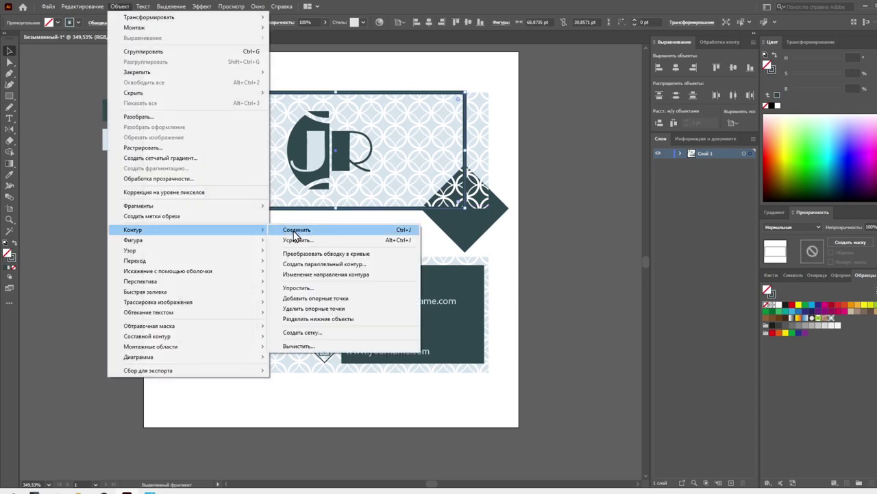
pyautogui.click(333, 263)
pyautogui.press('Tab')
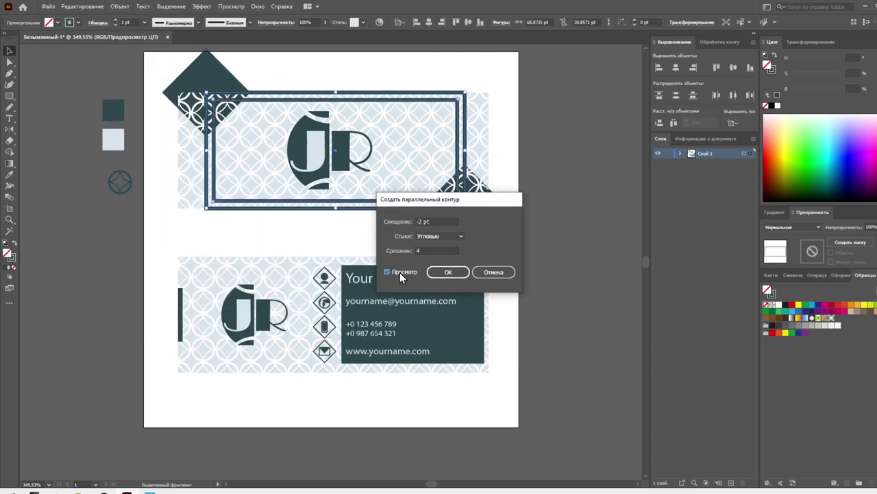
pyautogui.click(448, 273)
# Step: Thin the frame's stroke and copy the frame down onto the lower card
pyautogui.click(144, 22)
pyautogui.click(156, 49)
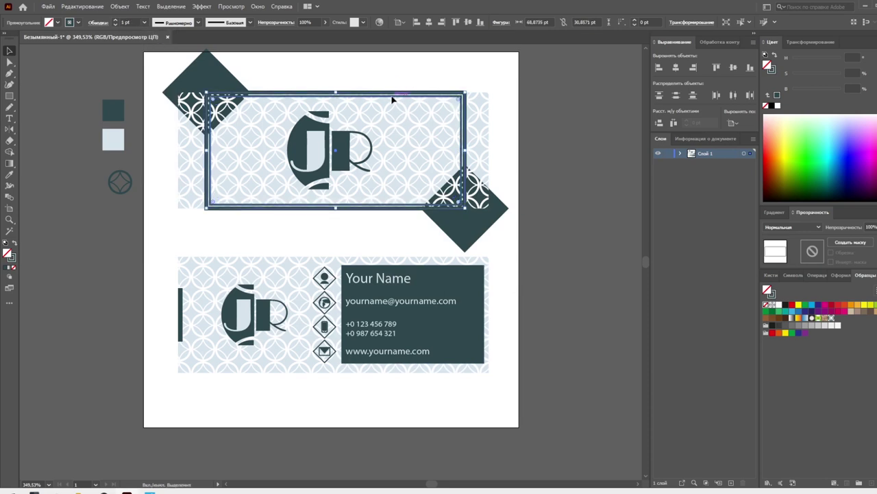
pyautogui.click(386, 94)
pyautogui.moveTo(385, 94); pyautogui.dragTo(379, 259)
# Step: Make the contact details text slightly smaller
pyautogui.click(526, 251)
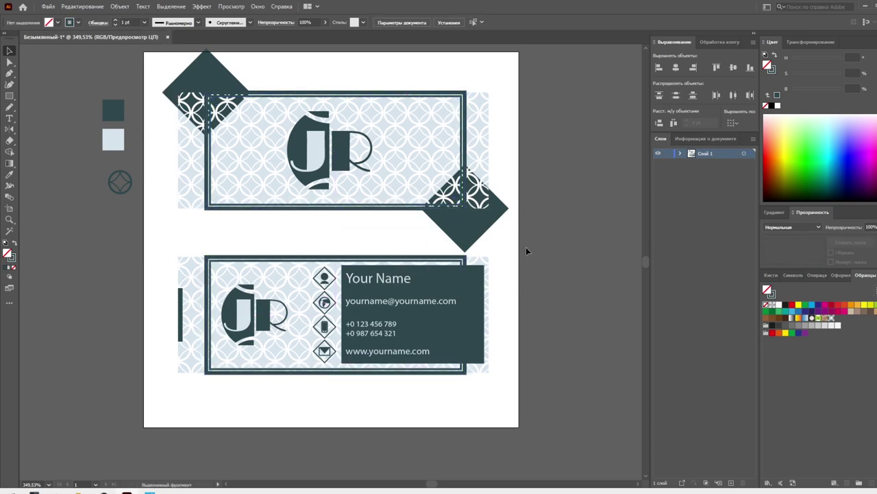
pyautogui.click(411, 301)
pyautogui.keyDown('shift'); pyautogui.click(388, 350); pyautogui.keyUp('shift')
pyautogui.hotkey('ctrl', 'shift', ',')
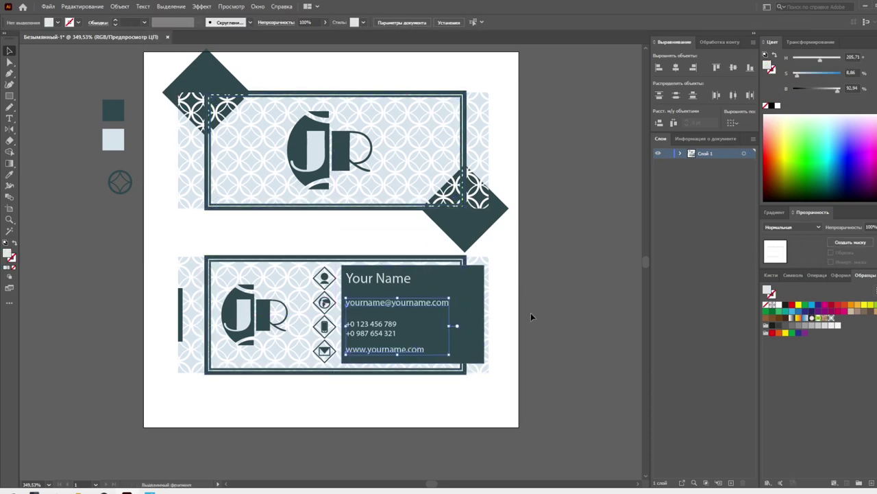
# Step: Clip the top card's corner diamonds inside its frame rectangle
pyautogui.click(307, 207)
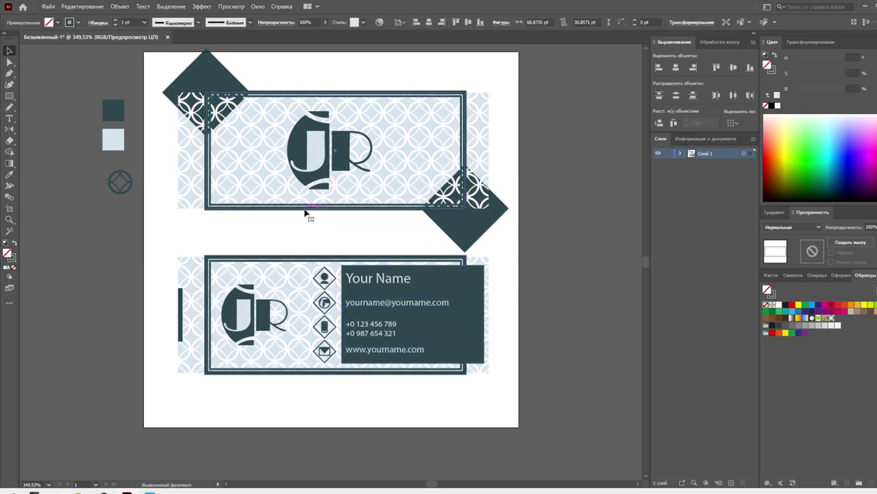
pyautogui.keyDown('shift'); pyautogui.click(171, 89); pyautogui.keyUp('shift')
pyautogui.keyDown('shift'); pyautogui.click(480, 220); pyautogui.keyUp('shift')
pyautogui.hotkey('ctrl', '7')
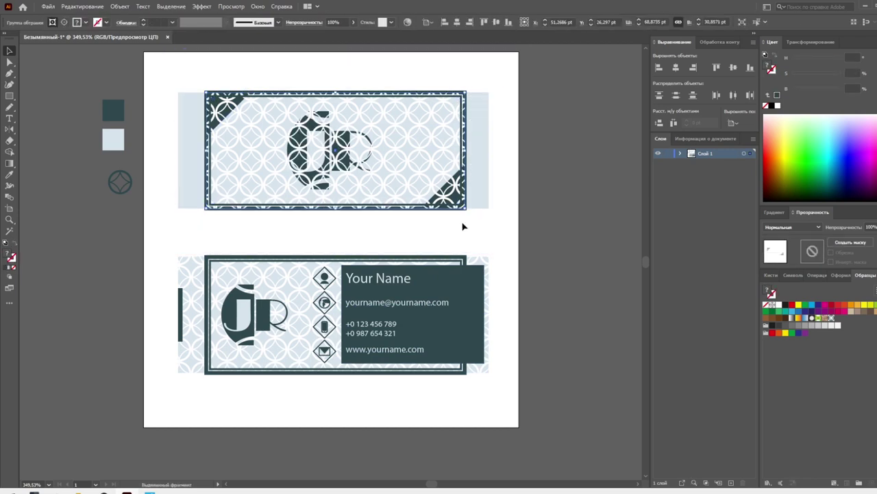
pyautogui.hotkey('ctrl', 'z')
pyautogui.hotkey('ctrl', 'z')
pyautogui.hotkey('ctrl', 'z')
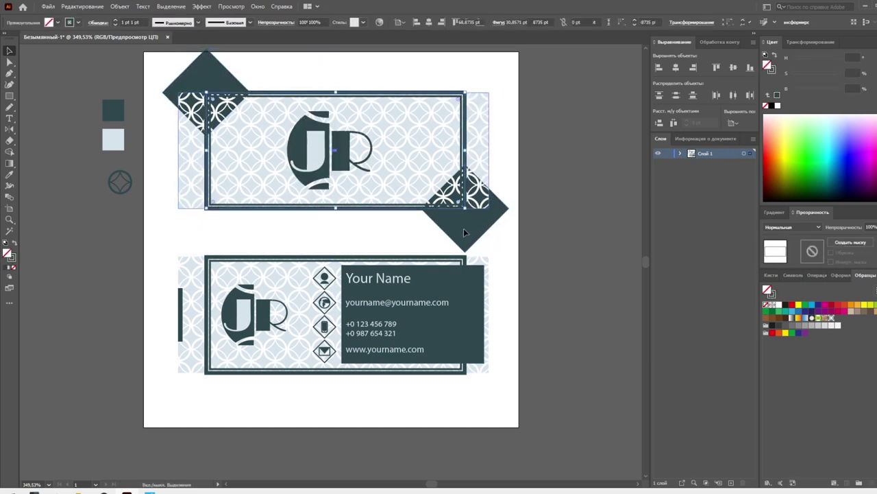
pyautogui.hotkey('ctrl', '7')
pyautogui.hotkey('ctrl', 'shift', 'a')
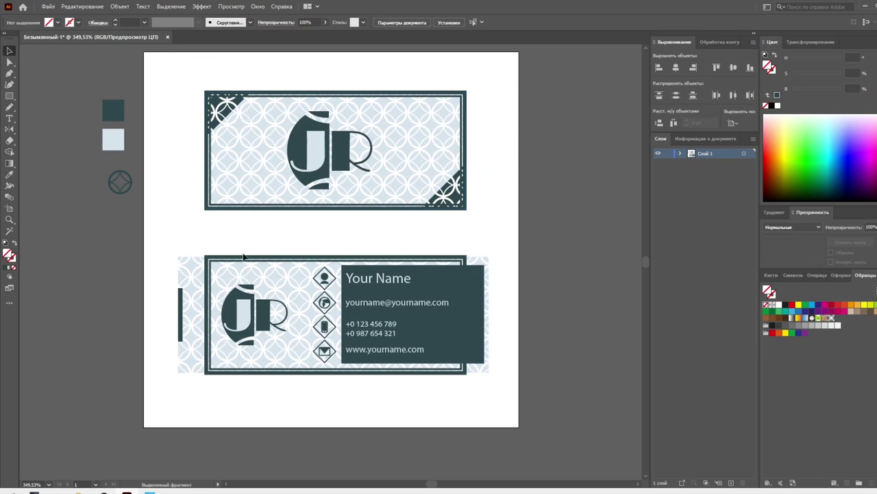
# Step: Move the dark bar into the bottom card, then clip the card and pattern strip to its frame
pyautogui.moveTo(182, 301)
pyautogui.mouseDown()
pyautogui.moveTo(207, 301)
pyautogui.moveTo(200, 301)
pyautogui.mouseUp()
pyautogui.click(126, 262)
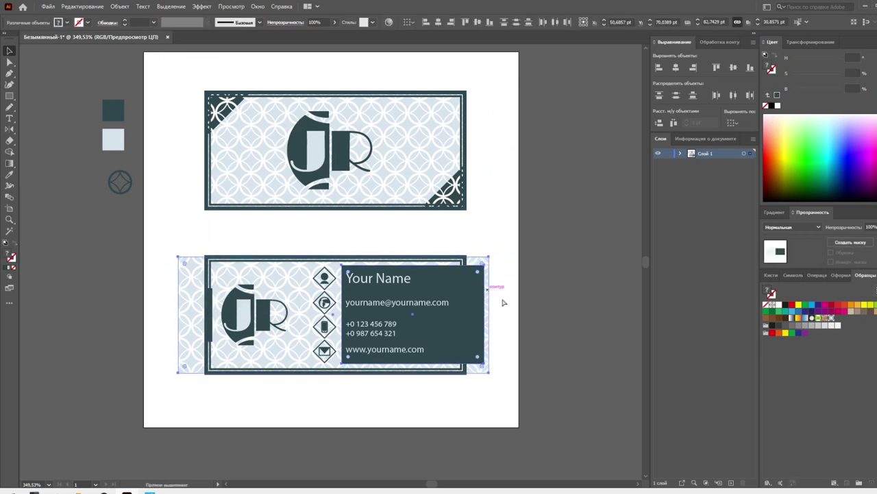
pyautogui.hotkey('ctrl', 'shift', 'a')
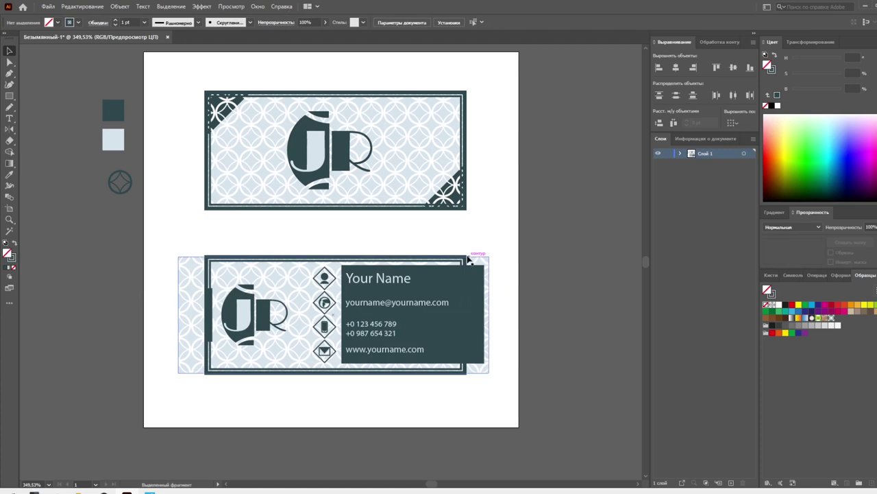
pyautogui.click(469, 261)
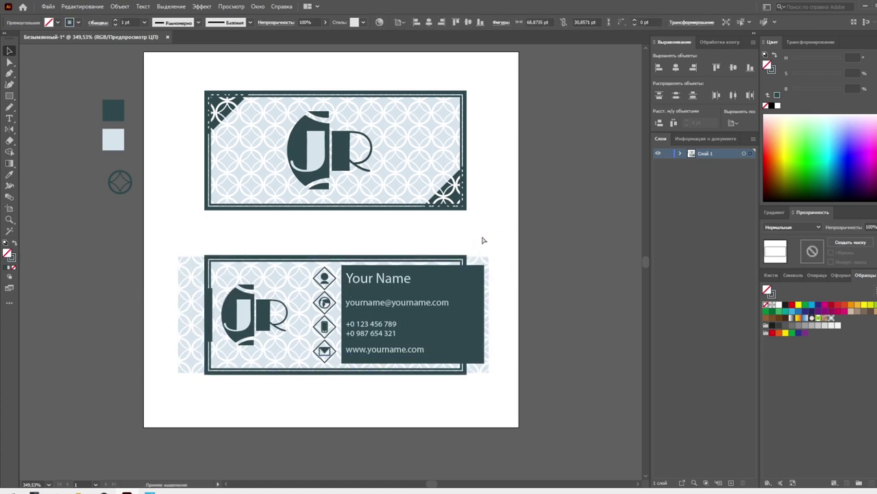
pyautogui.click(479, 287)
pyautogui.click(484, 266)
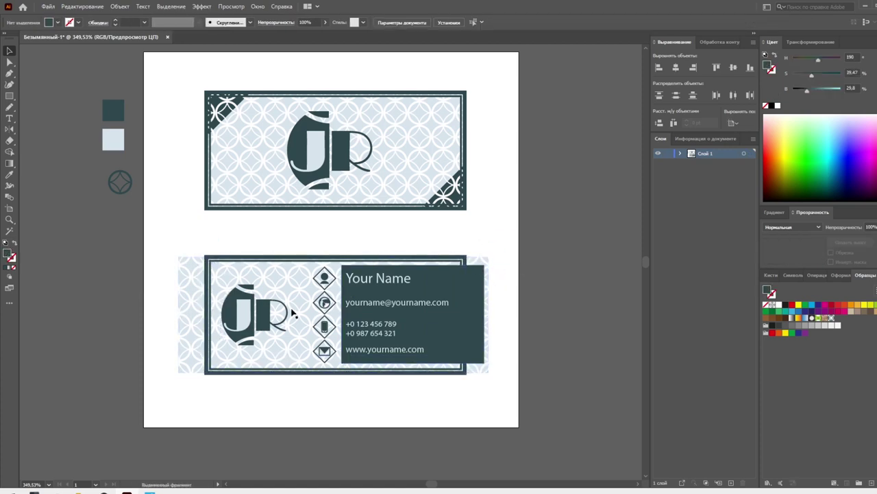
pyautogui.keyDown('shift'); pyautogui.click(185, 278); pyautogui.keyUp('shift')
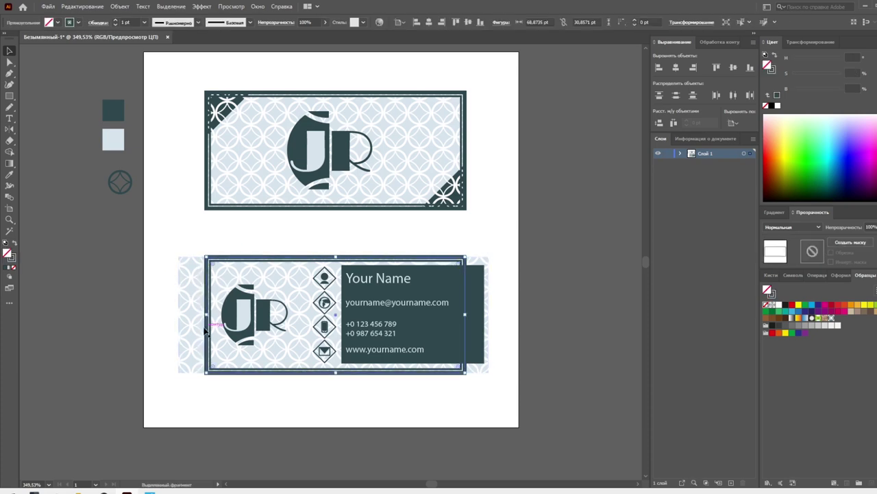
pyautogui.hotkey('ctrl', '7')
pyautogui.click(515, 319)
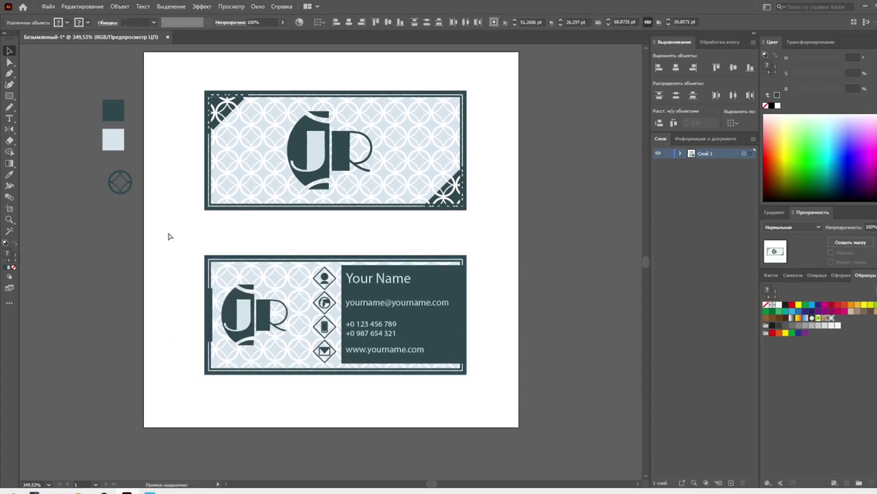
pyautogui.click(12, 107)
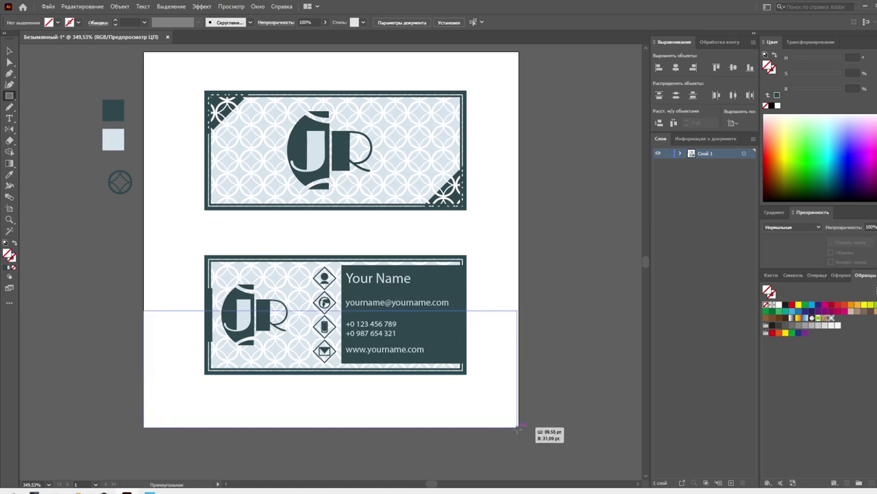
# Step: Draw a light blue rectangle behind the cards and place a copy over the top card
pyautogui.moveTo(144, 310); pyautogui.dragTo(519, 426)
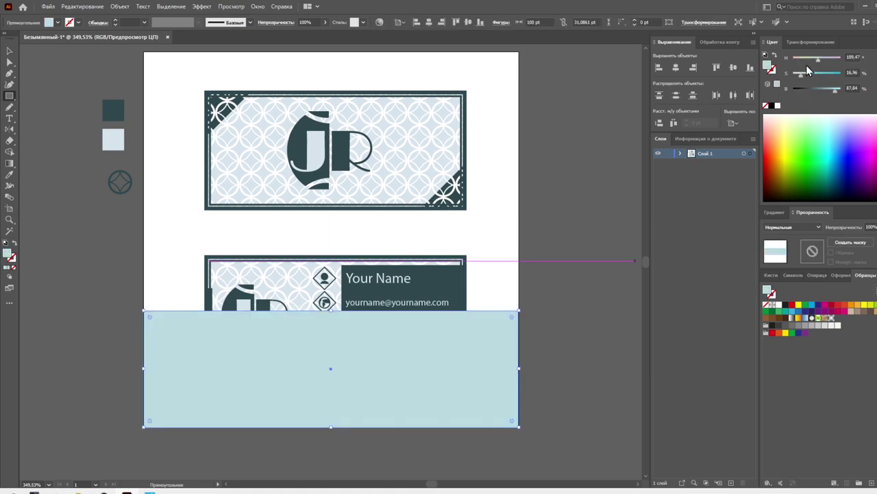
pyautogui.hotkey('ctrl', 'shift', '[')
pyautogui.click(837, 90)
pyautogui.moveTo(818, 59); pyautogui.dragTo(822, 59)
pyautogui.press('v')
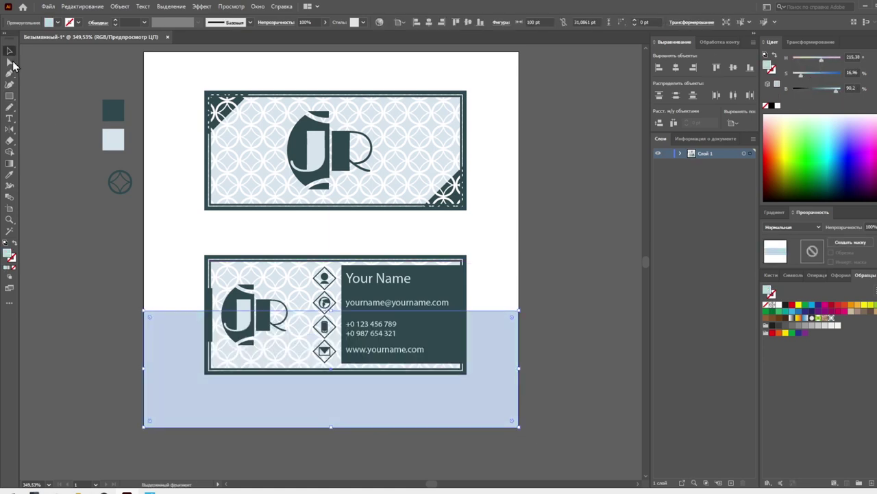
pyautogui.moveTo(507, 414); pyautogui.dragTo(501, 163)
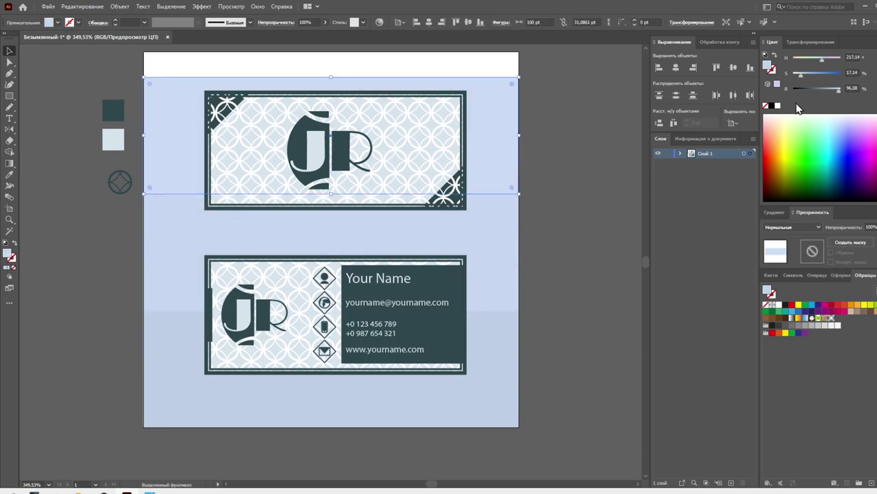
# Step: Group the two blue rectangles, rotate them about 30° and enlarge them to cover the artboard
pyautogui.moveTo(548, 141); pyautogui.dragTo(491, 339)
pyautogui.hotkey('ctrl', 'g')
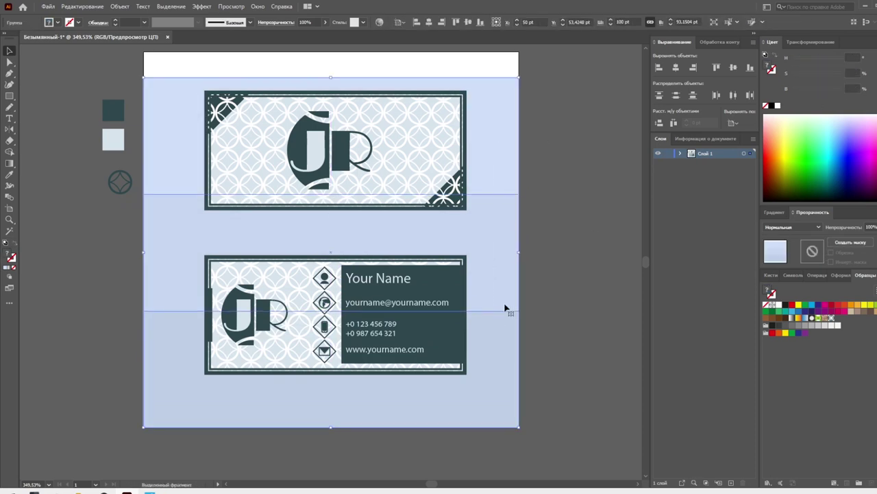
pyautogui.hotkey('ctrl', '-')
pyautogui.hotkey('ctrl', '-')
pyautogui.moveTo(444, 266); pyautogui.dragTo(238, 154)
pyautogui.moveTo(425, 219); pyautogui.dragTo(478, 182)
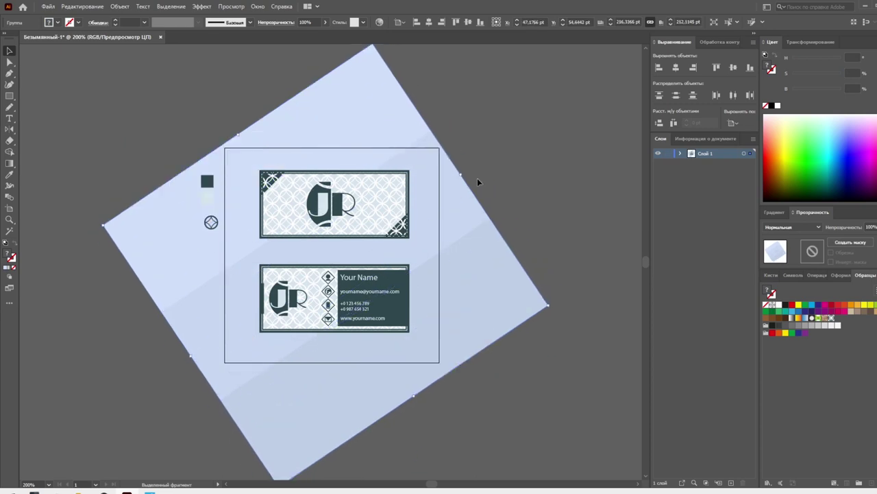
pyautogui.hotkey('ctrl', 'shift', 'a')
# Step: Clip the rotated group inside a 100 pt square and send the backdrop behind the cards
pyautogui.press('m')
pyautogui.moveTo(238, 146); pyautogui.dragTo(454, 202)
pyautogui.press('v')
pyautogui.press('Delete')
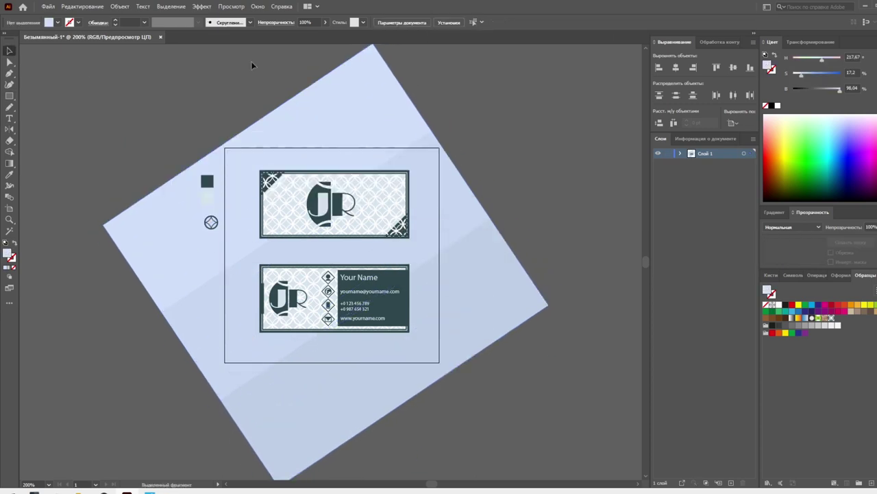
pyautogui.click(157, 109)
pyautogui.press('Return')
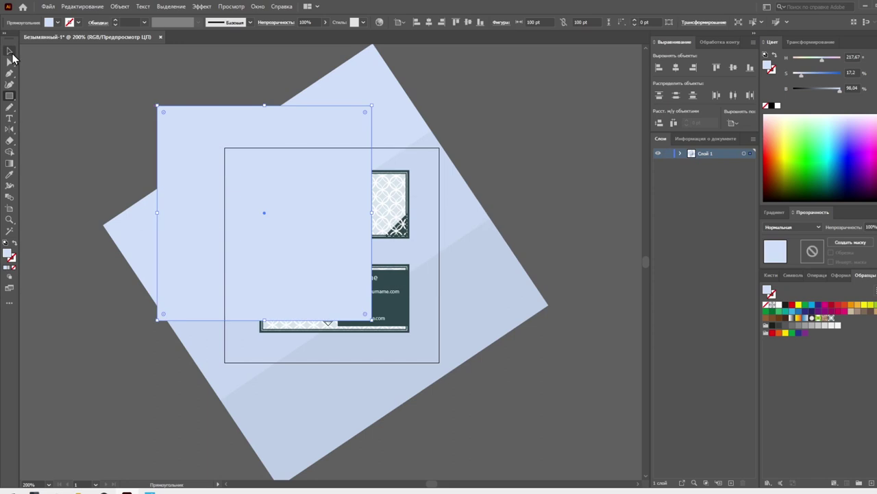
pyautogui.press('v')
pyautogui.click(429, 22)
pyautogui.click(466, 26)
pyautogui.hotkey('ctrl', '7')
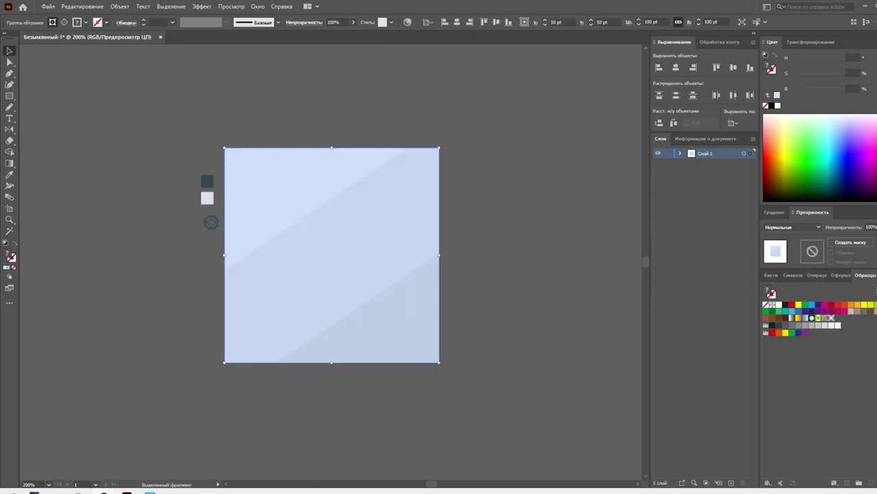
pyautogui.hotkey('ctrl', 'shift', '[')
pyautogui.hotkey('ctrl', 'shift', 'a')
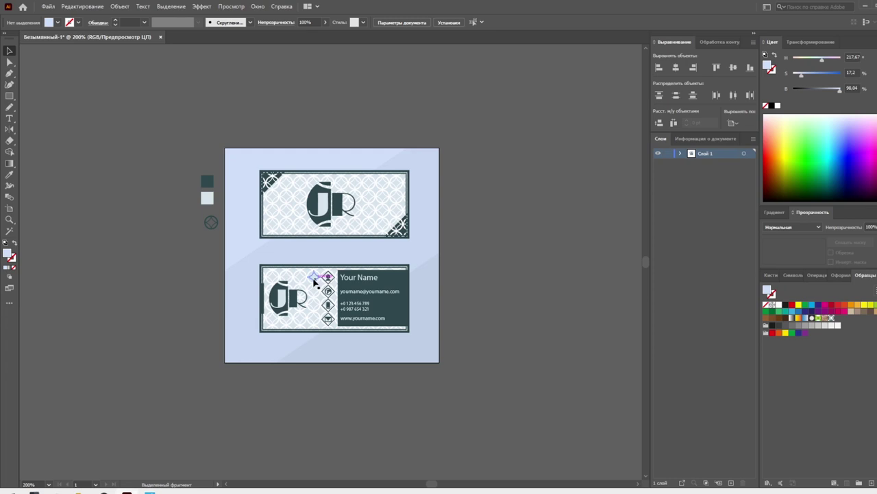
# Step: Move the colour swatch squares onto the artboard's top-left corner
pyautogui.moveTo(314, 281); pyautogui.dragTo(448, 297)
pyautogui.hotkey('ctrl', 'z')
pyautogui.hotkey('ctrl', 'shift', 'a')
pyautogui.moveTo(207, 181); pyautogui.dragTo(233, 159)
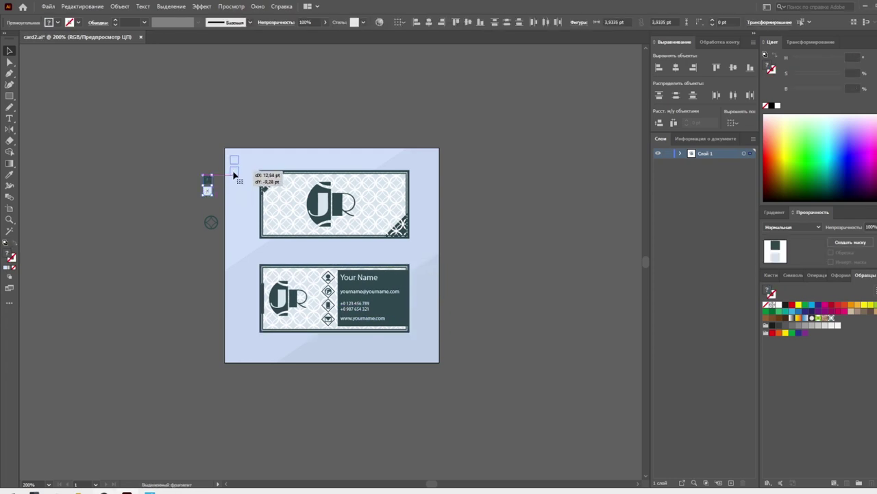
pyautogui.hotkey('ctrl', 'shift', 'a')
# Step: Magic-wand select the teal shapes and try purple, red and lavender fills before restoring teal
pyautogui.doubleClick(8, 234)
pyautogui.click(147, 157)
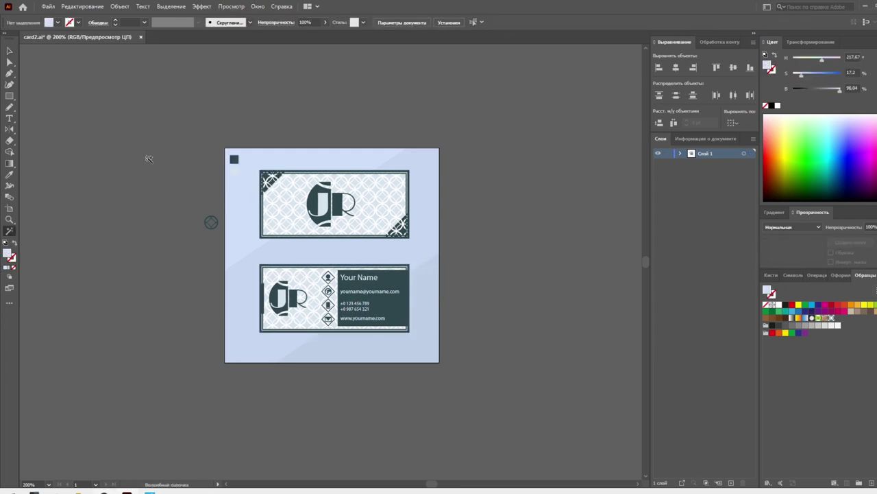
pyautogui.click(229, 158)
pyautogui.click(836, 59)
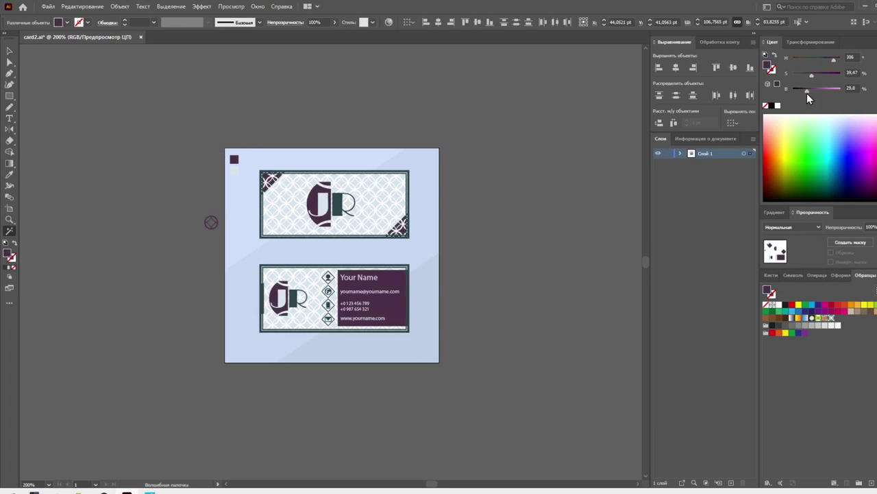
pyautogui.moveTo(807, 93); pyautogui.dragTo(815, 93)
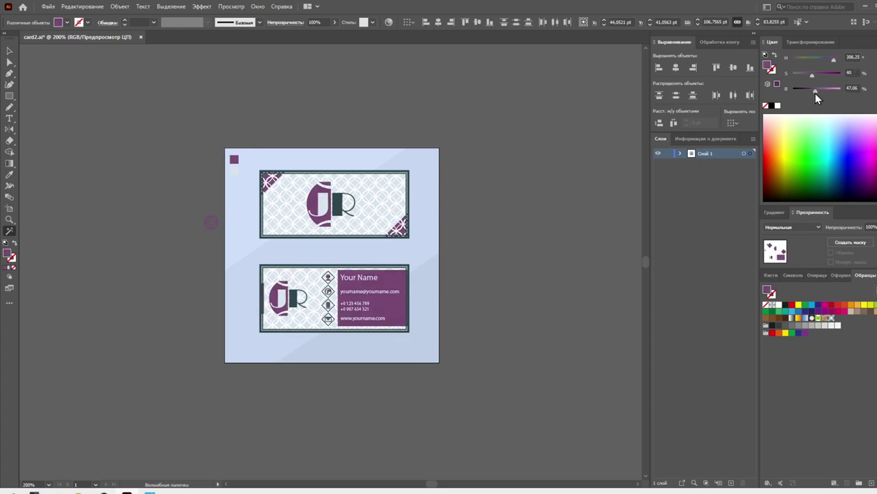
pyautogui.click(840, 61)
pyautogui.hotkey('ctrl', 'z')
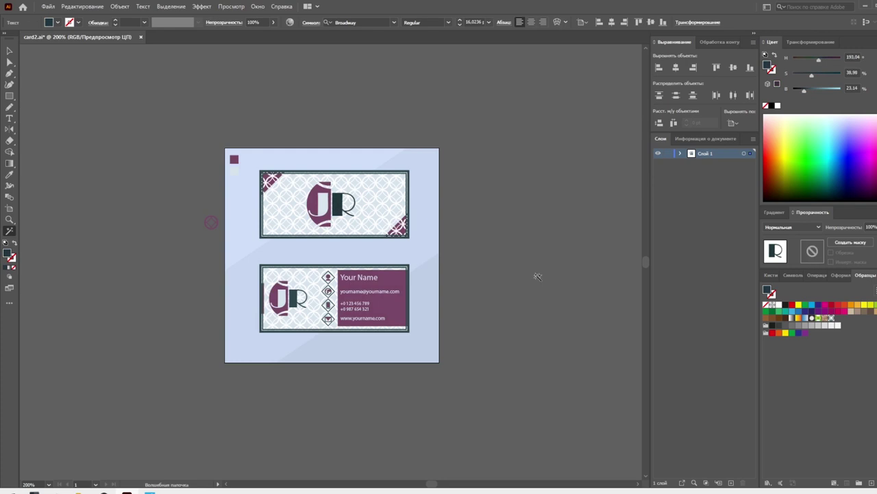
pyautogui.hotkey('ctrl', 'z')
pyautogui.hotkey('ctrl', 'z')
pyautogui.moveTo(843, 92)
pyautogui.mouseDown()
pyautogui.moveTo(800, 76)
pyautogui.moveTo(828, 61)
pyautogui.moveTo(800, 61)
pyautogui.moveTo(824, 60)
pyautogui.mouseUp()
pyautogui.click(234, 159)
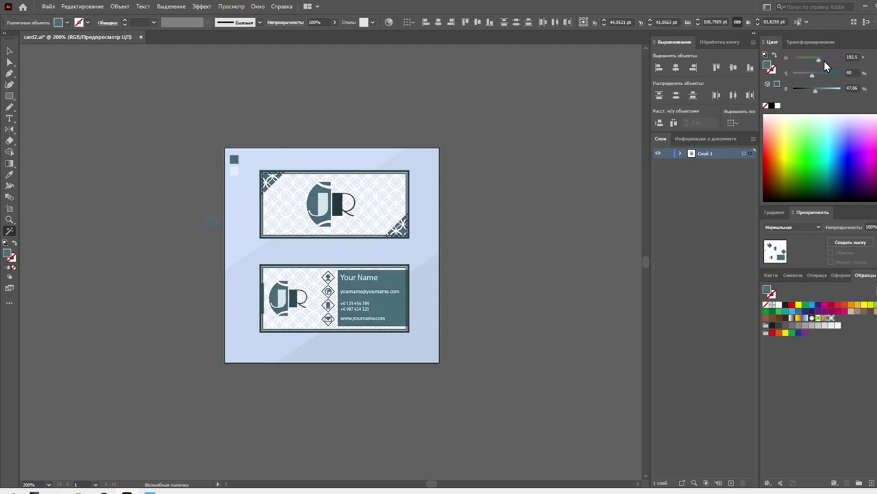
pyautogui.hotkey('ctrl', 'shift', 'a')
# Step: Zoom in and select each of the small colour squares in turn
pyautogui.press('m')
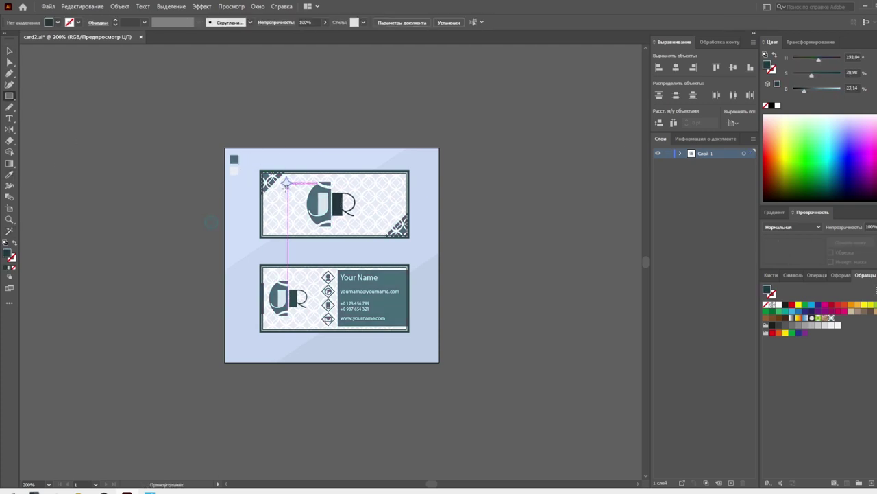
pyautogui.click(10, 52)
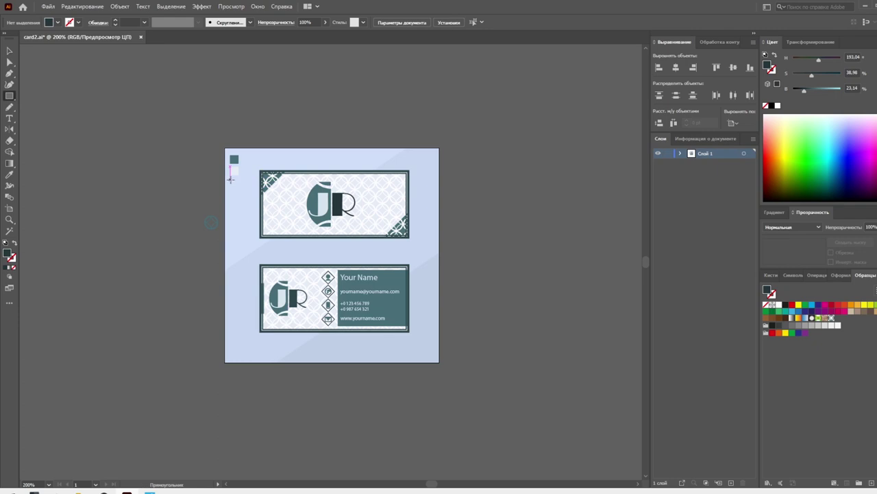
pyautogui.press('z')
pyautogui.moveTo(237, 159); pyautogui.dragTo(277, 143)
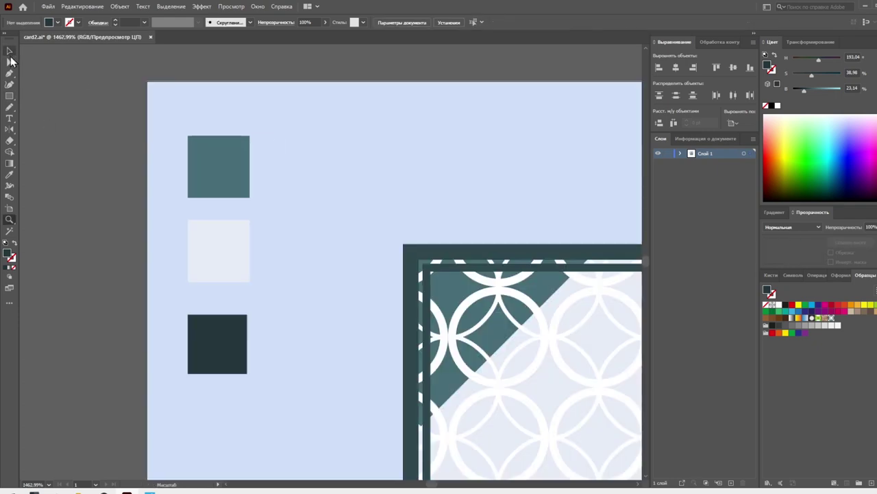
pyautogui.click(10, 53)
pyautogui.click(218, 167)
pyautogui.click(218, 344)
pyautogui.click(218, 250)
pyautogui.click(217, 344)
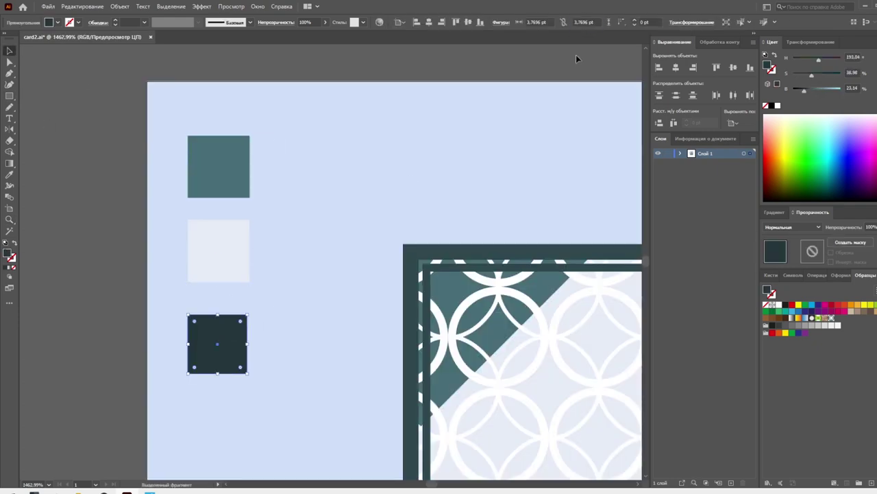
pyautogui.click(115, 203)
pyautogui.hotkey('ctrl', '0')
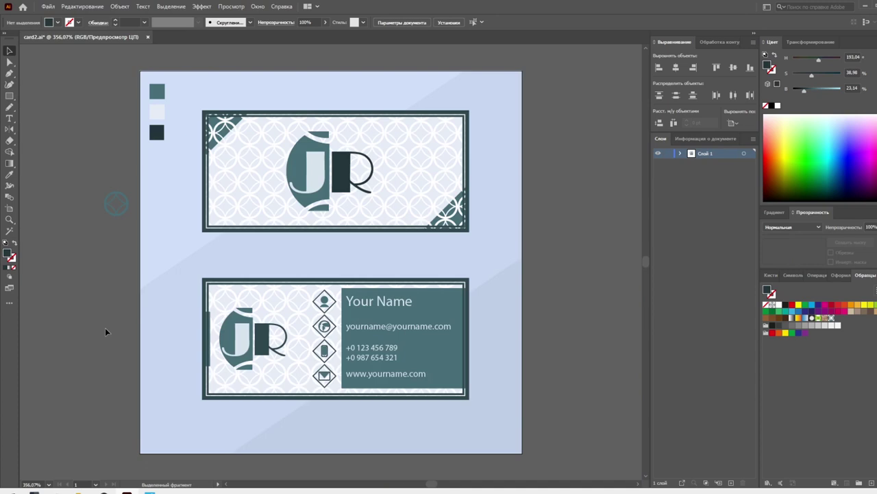
# Step: Check the R letter's dark teal and select the group of three colour swatches
pyautogui.click(157, 132)
pyautogui.moveTo(805, 90); pyautogui.dragTo(833, 90)
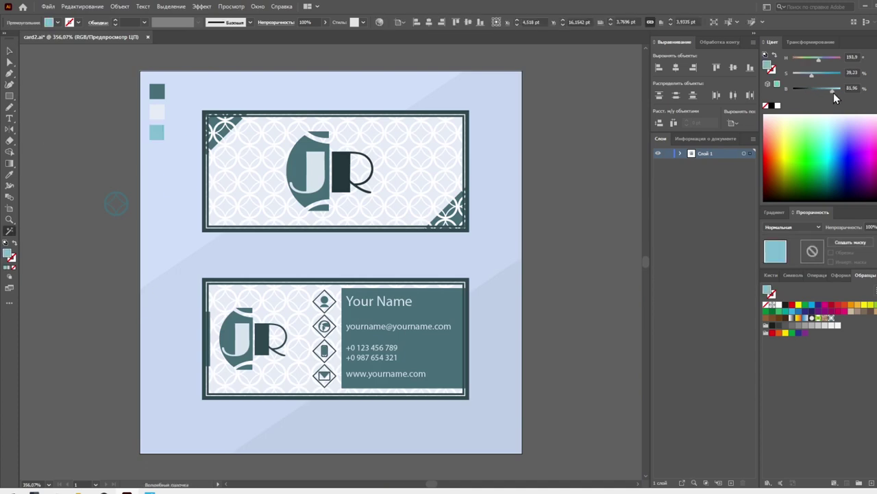
pyautogui.hotkey('ctrl', 'z')
pyautogui.click(347, 170)
pyautogui.press('v')
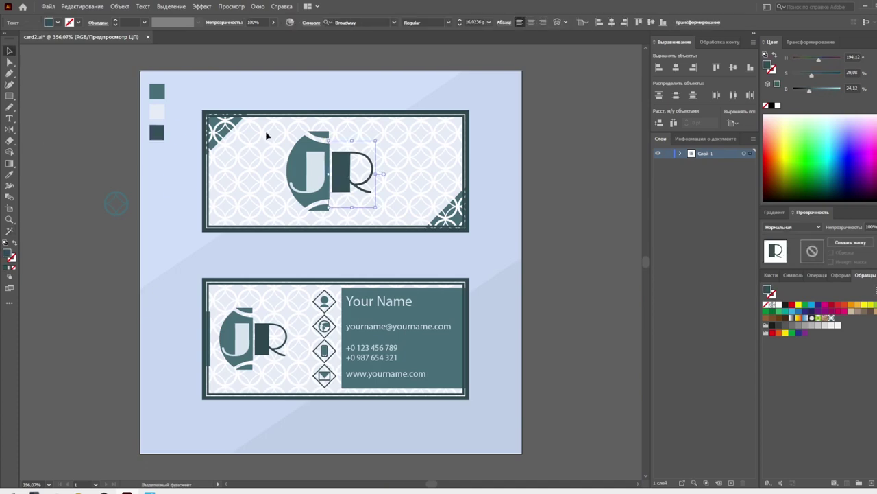
pyautogui.scroll(-1, 563, 159)
pyautogui.hotkey('ctrl', '-')
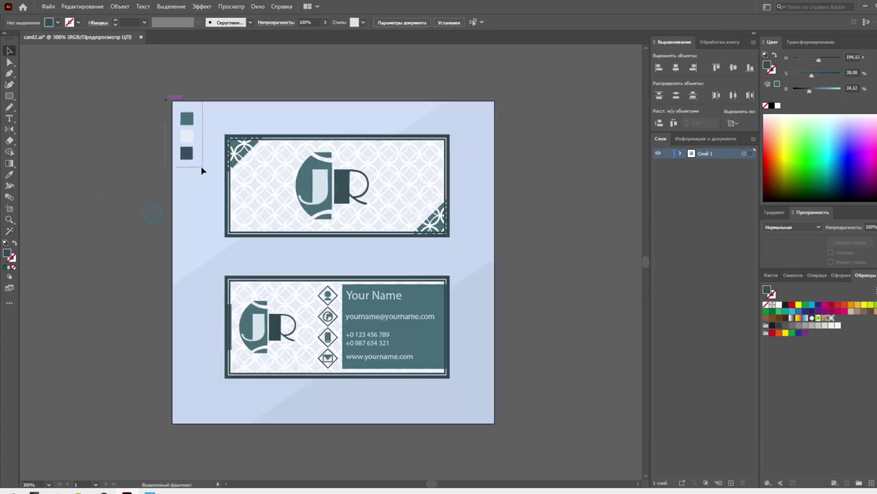
pyautogui.moveTo(214, 164); pyautogui.dragTo(193, 175)
# Step: Add a 'business card' title in Oswald Regular, sized to fit the artboard
pyautogui.press('t')
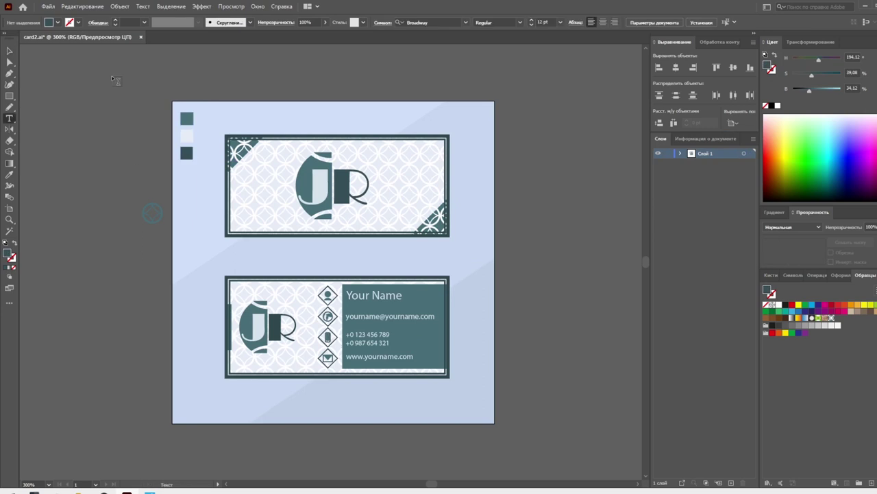
pyautogui.write('business card')
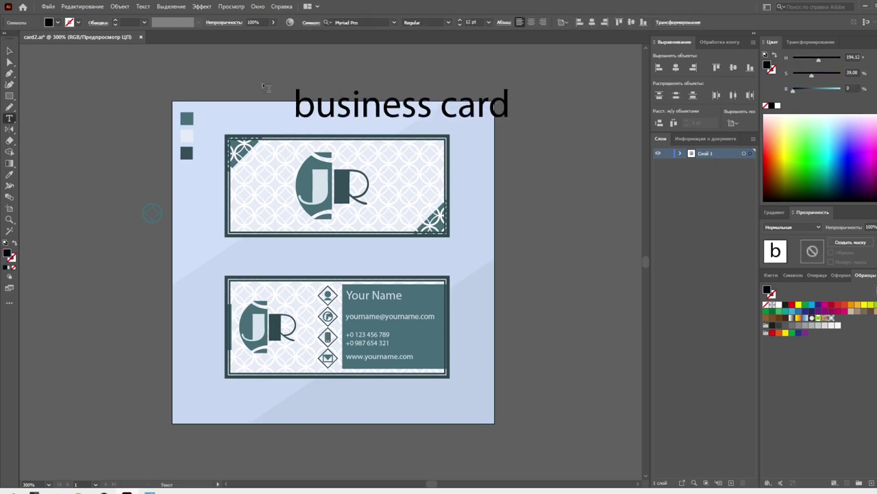
pyautogui.press('Escape')
pyautogui.moveTo(512, 125); pyautogui.dragTo(373, 115)
pyautogui.click(394, 22)
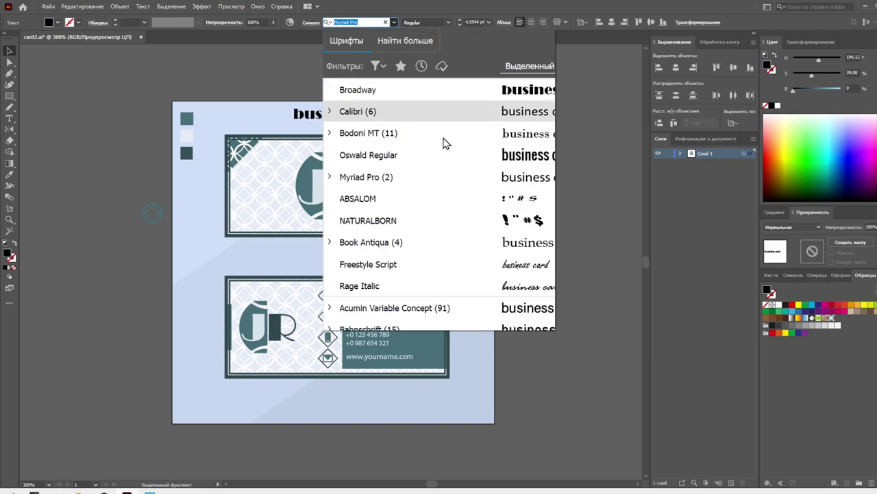
pyautogui.click(425, 152)
# Step: Draw a 56% opacity band across the artboard top, behind the title
pyautogui.press('m')
pyautogui.moveTo(172, 103); pyautogui.dragTo(495, 121)
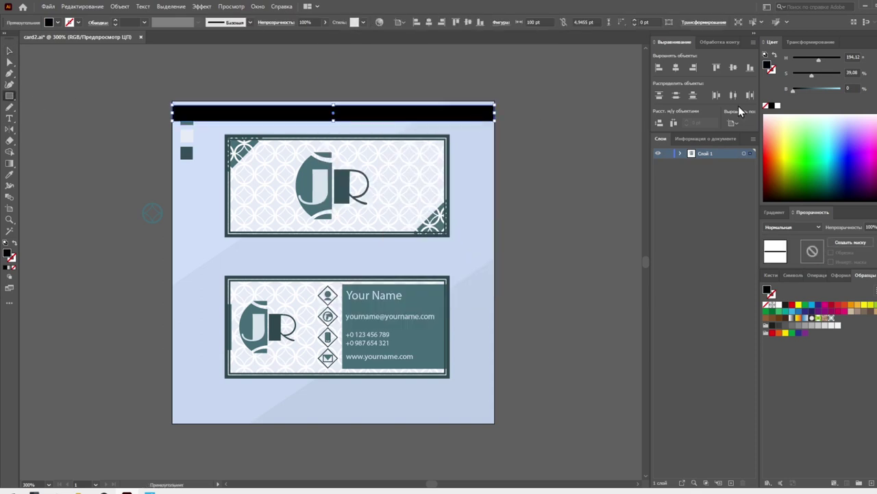
pyautogui.moveTo(323, 32); pyautogui.dragTo(308, 37)
pyautogui.press('v')
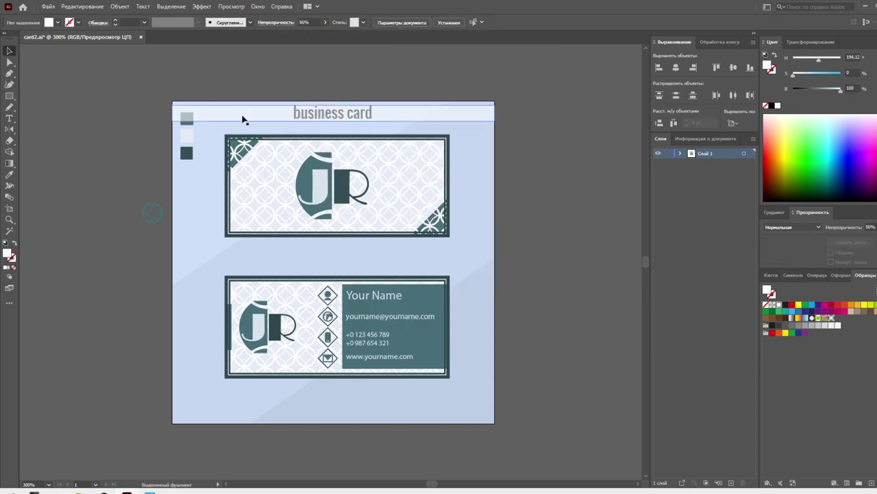
pyautogui.hotkey('ctrl', '[')
pyautogui.click(581, 117)
# Step: Move the top card and swatch squares down below the title
pyautogui.moveTo(439, 164); pyautogui.dragTo(439, 192)
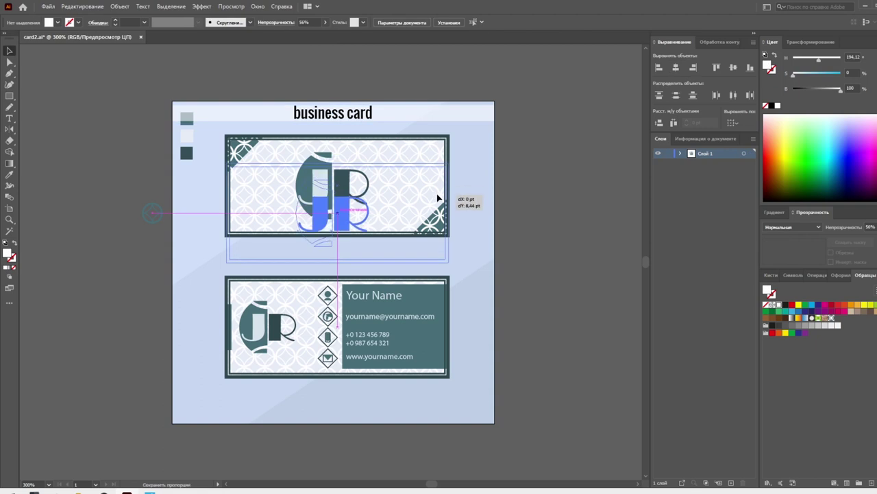
pyautogui.moveTo(190, 160); pyautogui.dragTo(190, 179)
pyautogui.moveTo(133, 191); pyautogui.dragTo(158, 244)
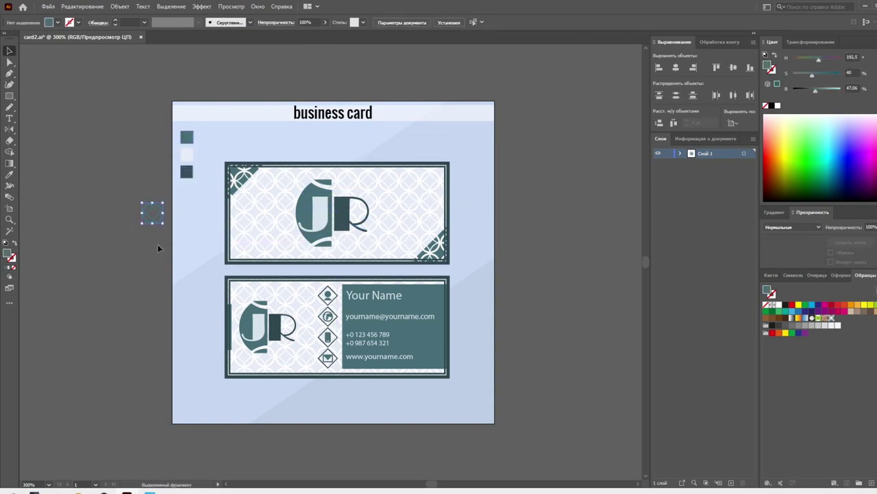
# Step: Delete the bottom card's JR logo and move the circle emblem into its place
pyautogui.click(268, 336)
pyautogui.rightClick(267, 336)
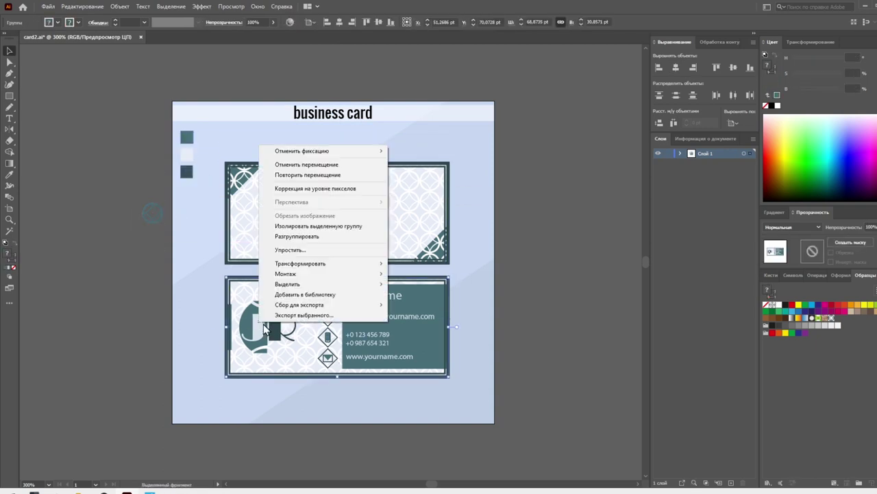
pyautogui.doubleClick(275, 335)
pyautogui.press('Escape')
pyautogui.moveTo(152, 210)
pyautogui.mouseDown()
pyautogui.moveTo(265, 333)
pyautogui.moveTo(331, 261)
pyautogui.moveTo(277, 326)
pyautogui.mouseUp()
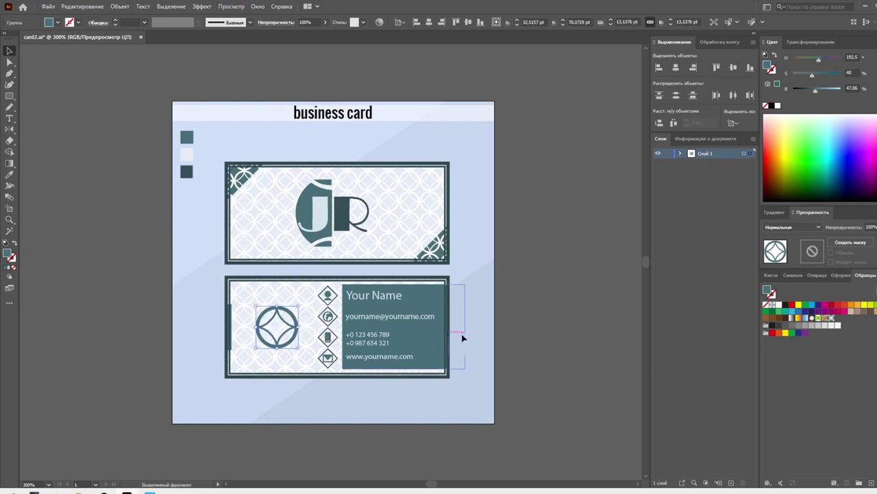
pyautogui.click(487, 354)
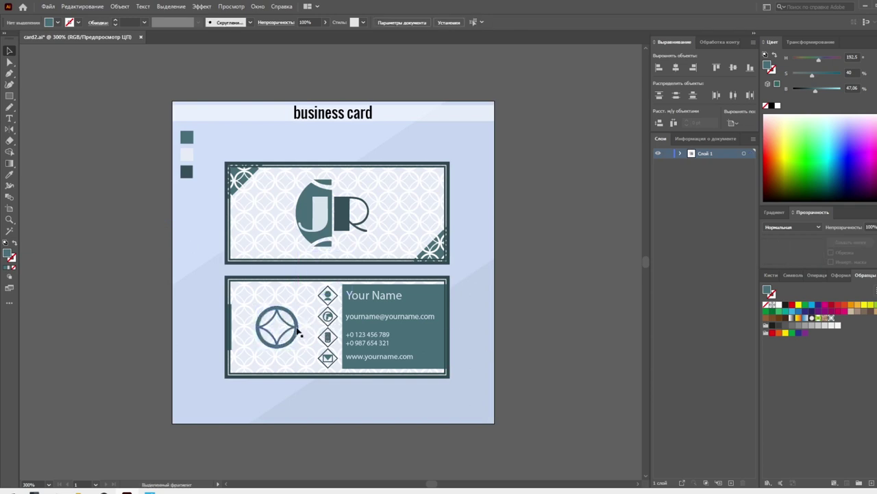
# Step: Try rotating both cards together, then undo the rotation
pyautogui.click(431, 301)
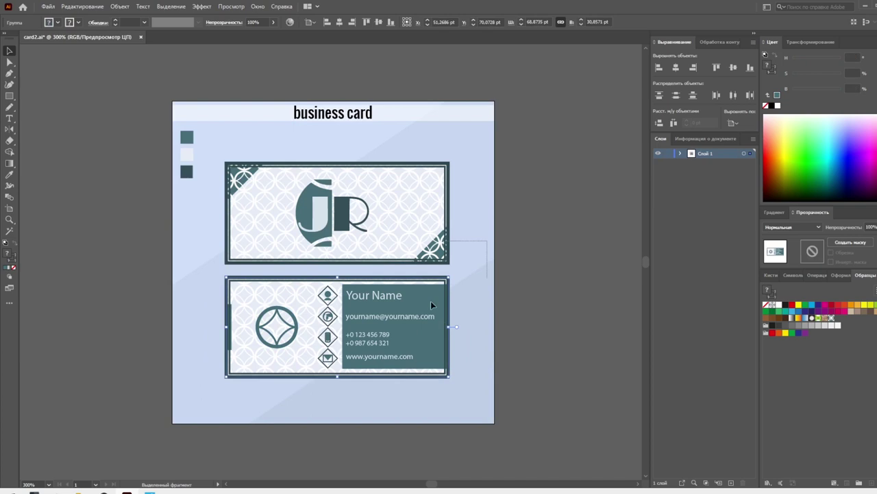
pyautogui.keyDown('shift'); pyautogui.click(453, 269); pyautogui.keyUp('shift')
pyautogui.moveTo(452, 270); pyautogui.dragTo(389, 282)
pyautogui.click(539, 279)
pyautogui.hotkey('ctrl', 'z')
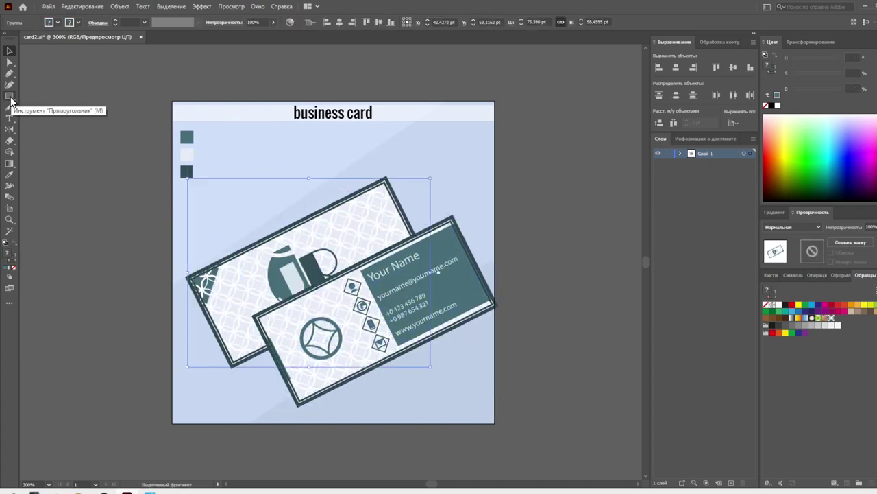
pyautogui.hotkey('ctrl', 'z')
pyautogui.hotkey('ctrl', 'z')
pyautogui.click(10, 97)
# Step: Draw a white rectangle and add grey gradient mesh points to it
pyautogui.hotkey('ctrl', 'shift', 'a')
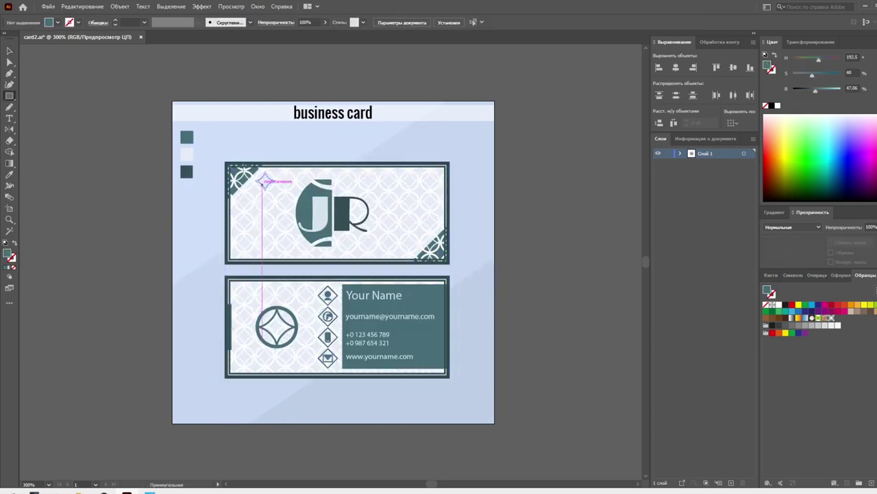
pyautogui.moveTo(100, 139)
pyautogui.mouseDown()
pyautogui.moveTo(386, 245)
pyautogui.moveTo(349, 248)
pyautogui.mouseUp()
pyautogui.click(797, 120)
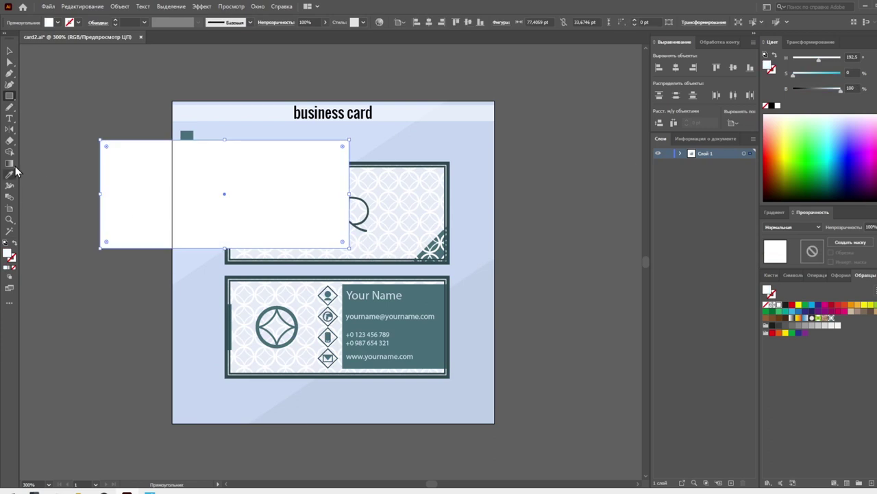
pyautogui.click(9, 185)
pyautogui.click(128, 158)
pyautogui.click(309, 168)
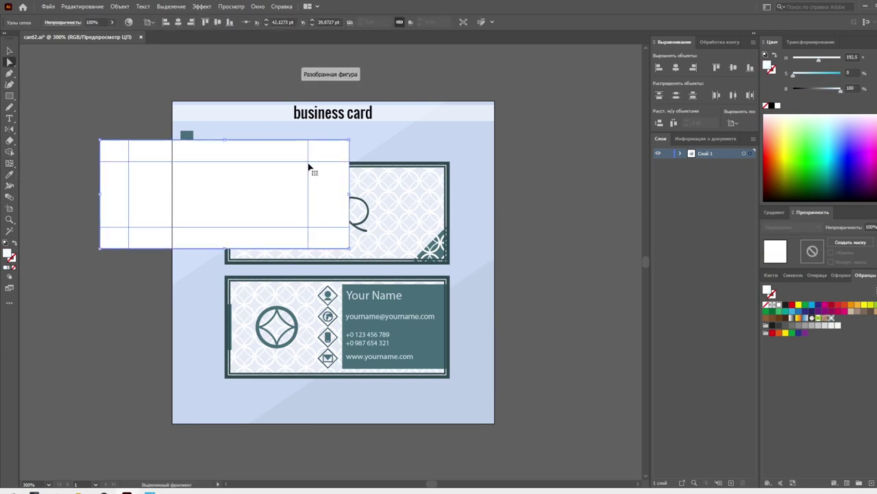
pyautogui.moveTo(841, 89); pyautogui.dragTo(816, 89)
pyautogui.hotkey('ctrl', 'z')
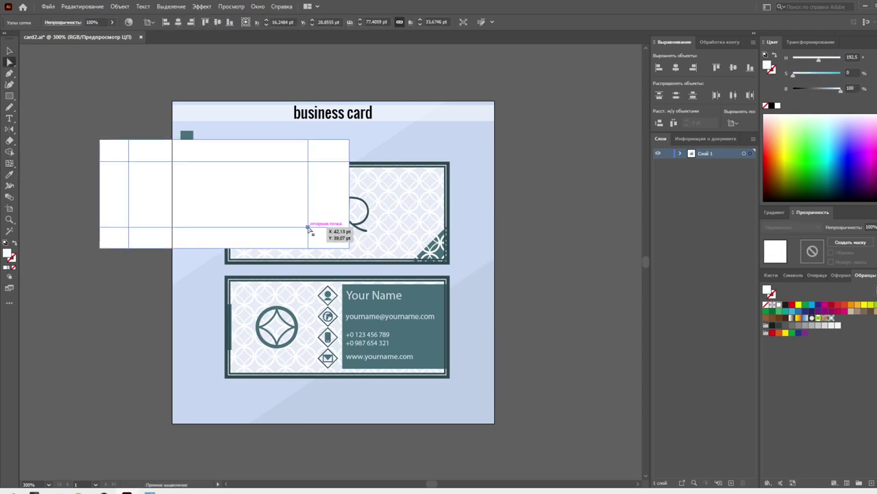
# Step: Reshape and lighten the grey mesh spots into a soft shadow
pyautogui.click(307, 226)
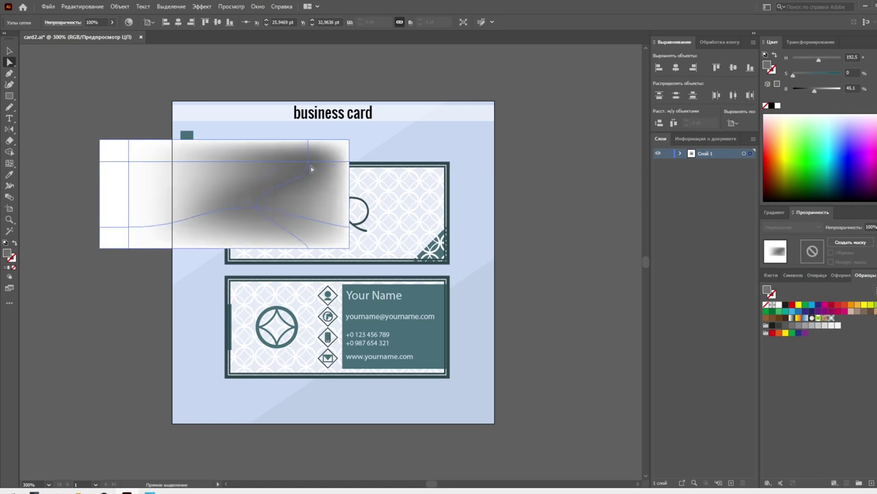
pyautogui.moveTo(310, 169)
pyautogui.mouseDown()
pyautogui.moveTo(257, 187)
pyautogui.moveTo(221, 184)
pyautogui.mouseUp()
pyautogui.moveTo(812, 89); pyautogui.dragTo(831, 90)
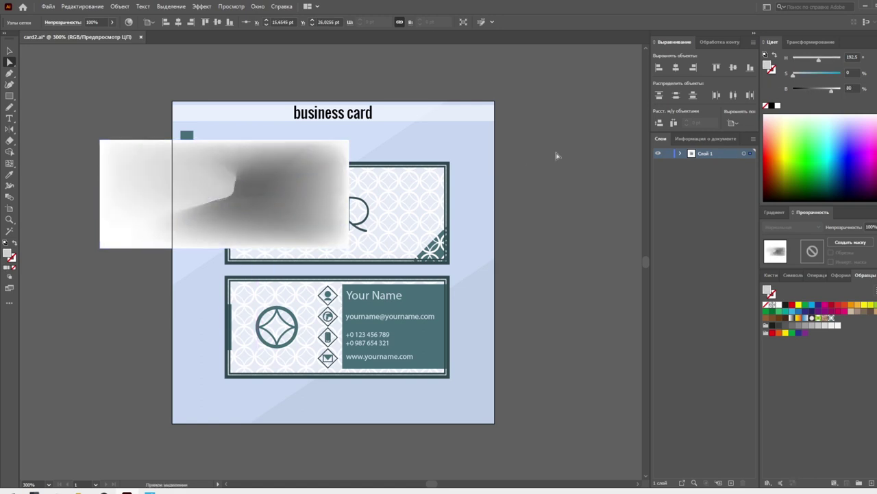
pyautogui.moveTo(130, 232); pyautogui.dragTo(212, 208)
pyautogui.moveTo(831, 89); pyautogui.dragTo(826, 89)
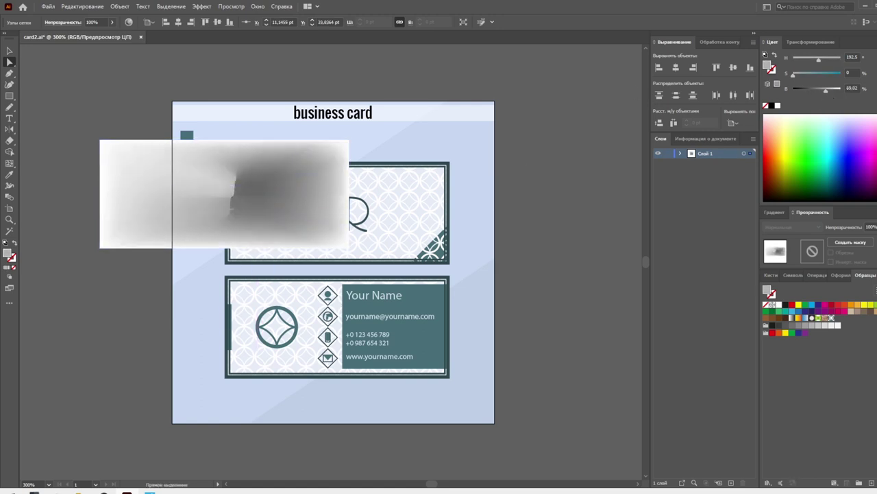
# Step: Set the mesh shadow to Multiply blending and position it beneath the cards
pyautogui.press('v')
pyautogui.click(190, 181)
pyautogui.click(778, 227)
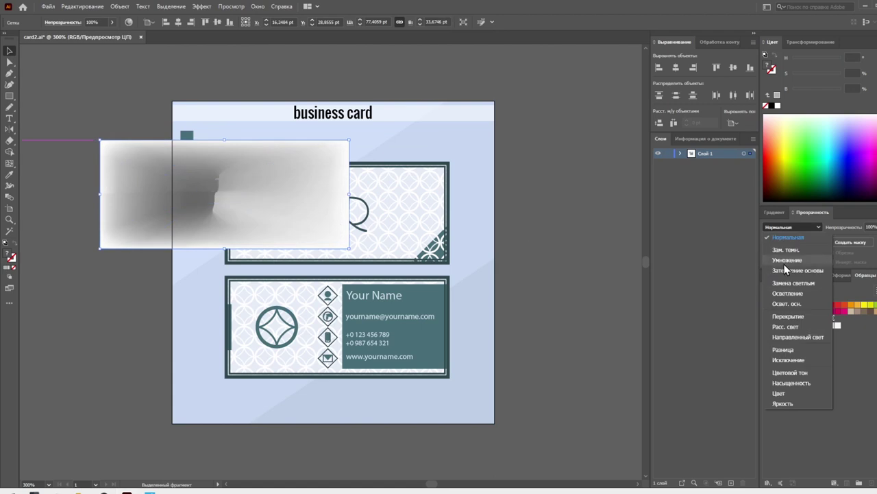
pyautogui.click(786, 260)
pyautogui.moveTo(154, 213)
pyautogui.mouseDown()
pyautogui.moveTo(268, 237)
pyautogui.moveTo(271, 222)
pyautogui.mouseUp()
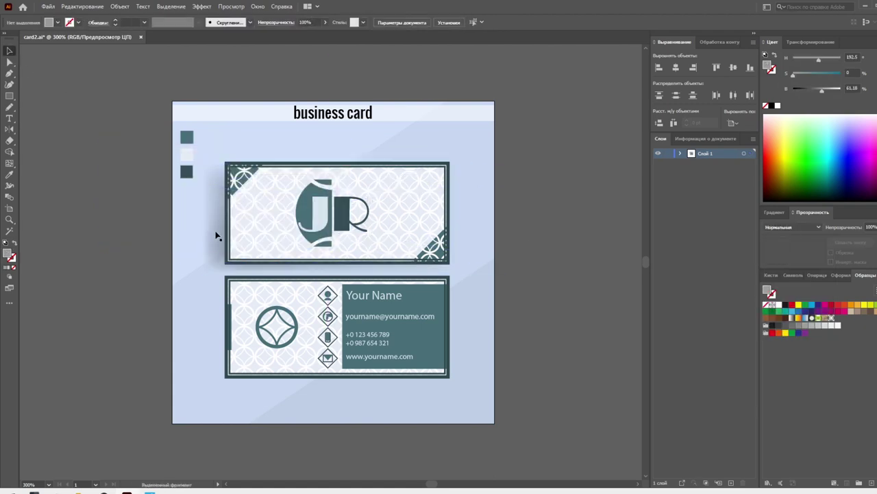
pyautogui.moveTo(454, 233)
pyautogui.mouseDown()
pyautogui.moveTo(461, 346)
pyautogui.moveTo(216, 256)
pyautogui.mouseUp()
pyautogui.click(185, 264)
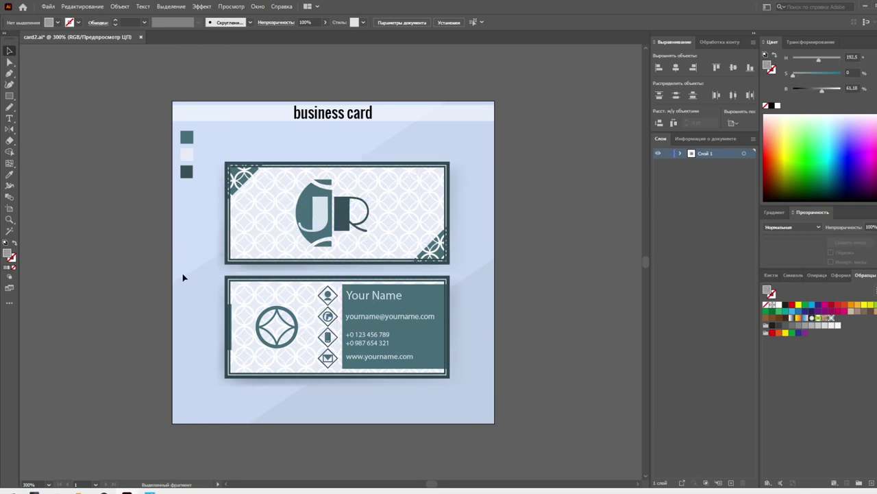